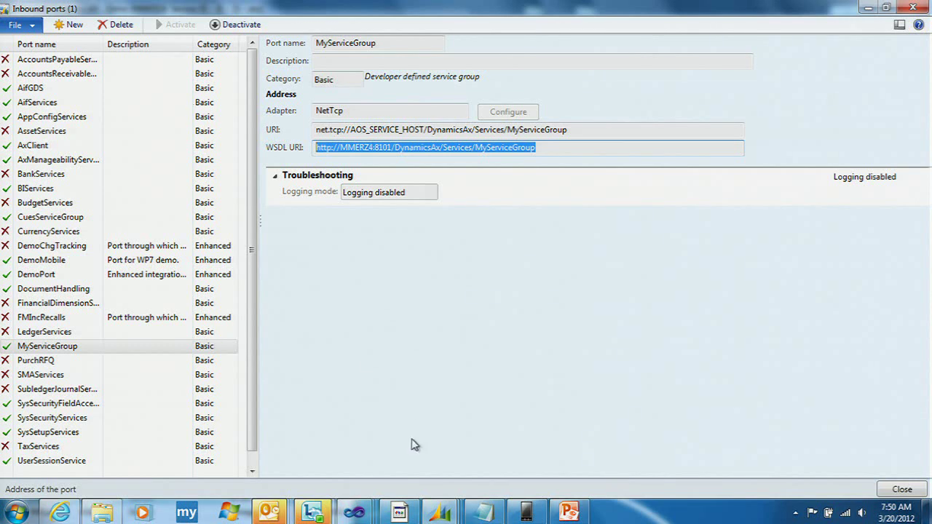
- Switch to the development workspace, refresh the FMIncCars table records, and reposition their table browser to check the vehicle statuses
mouse_move(450, 515)
click(450, 454)
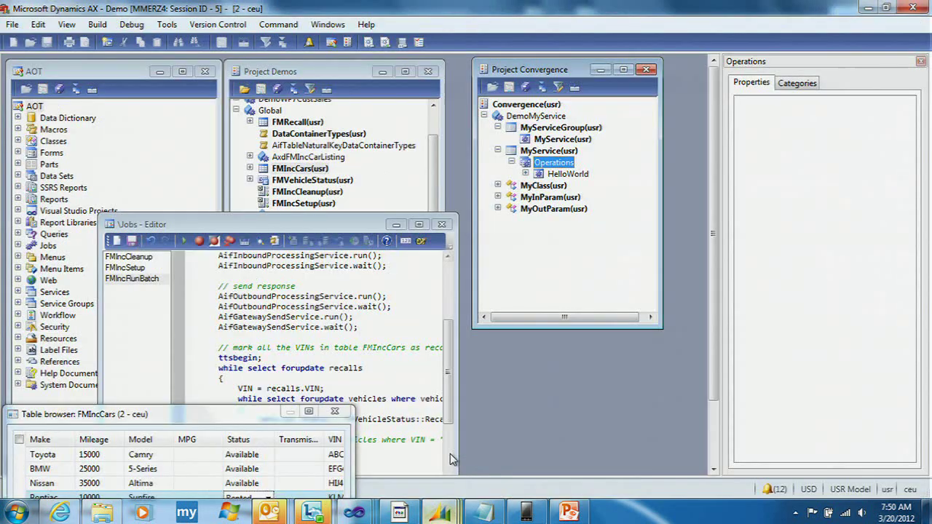
drag(189, 421, 461, 146)
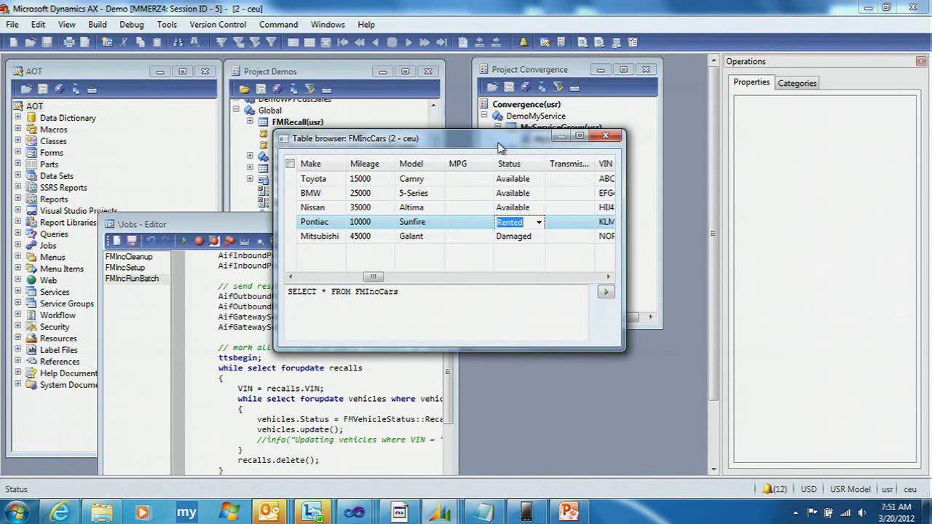
key(F5)
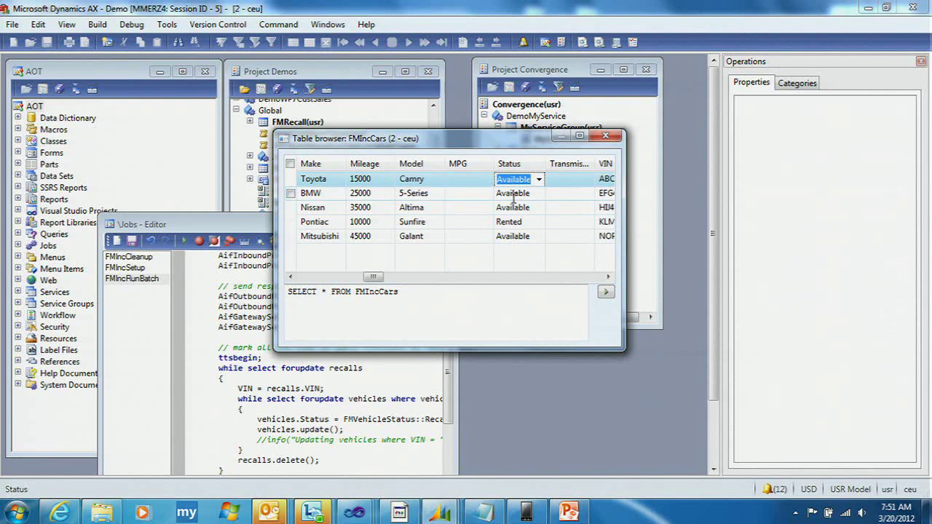
drag(474, 144, 516, 254)
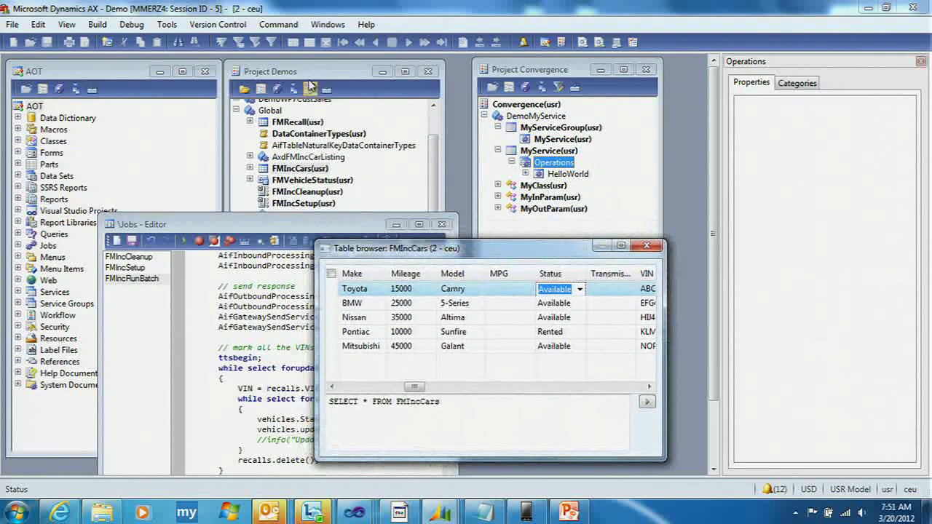
- Open the FMRecall table from the Demos project and place its table browser beside the FMIncCars records
click(315, 84)
click(298, 124)
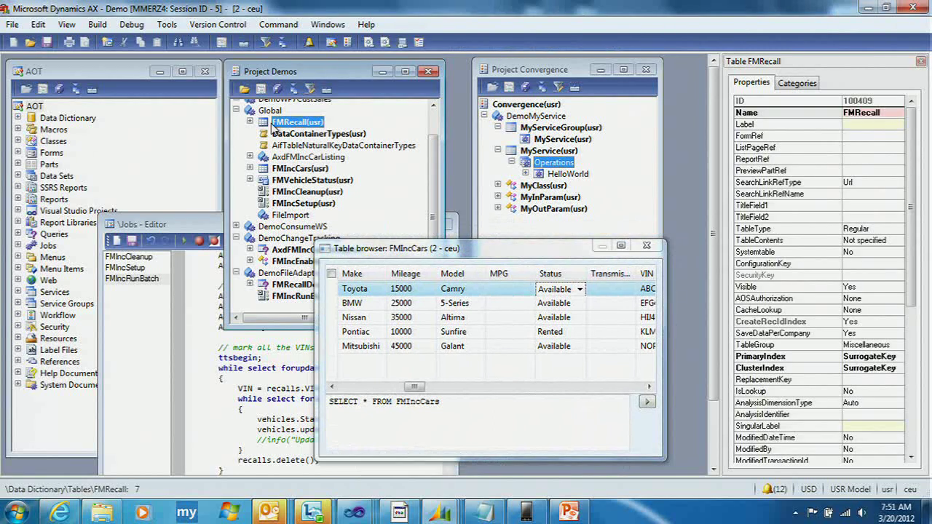
right_click(298, 125)
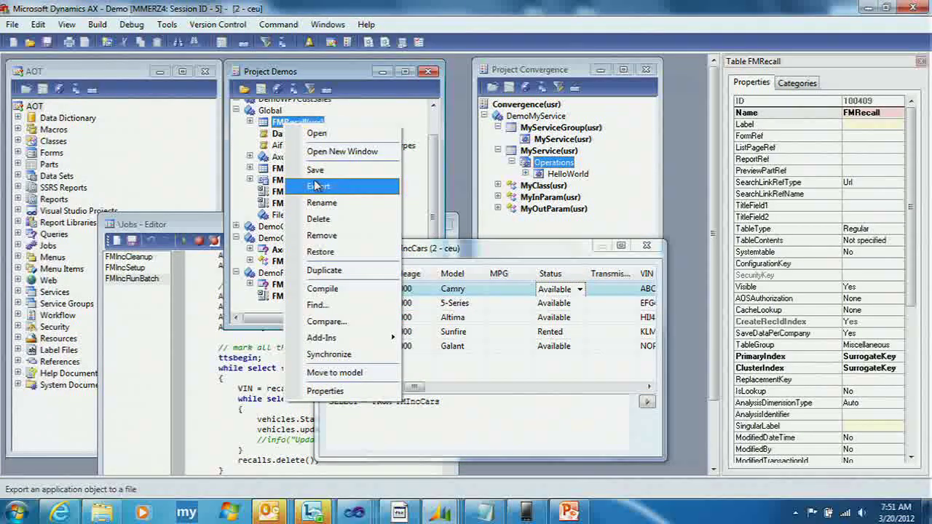
click(321, 134)
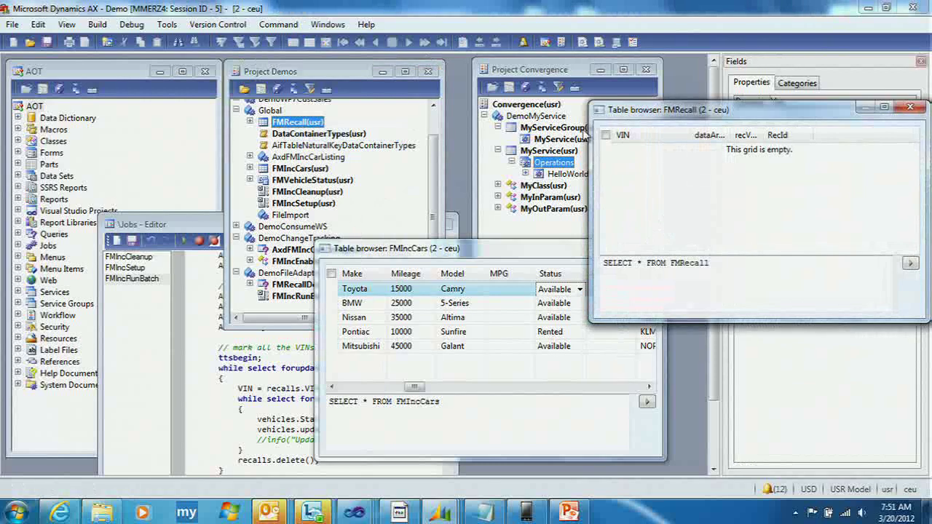
drag(650, 115, 502, 170)
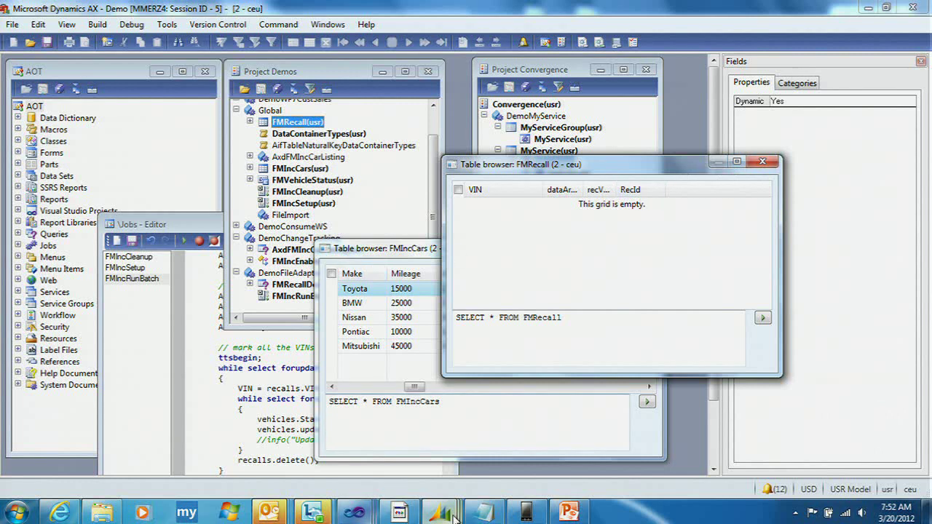
- Return to the inbound ports list, view the FMIncRecalls port, and add a new blank enhanced port
mouse_move(440, 513)
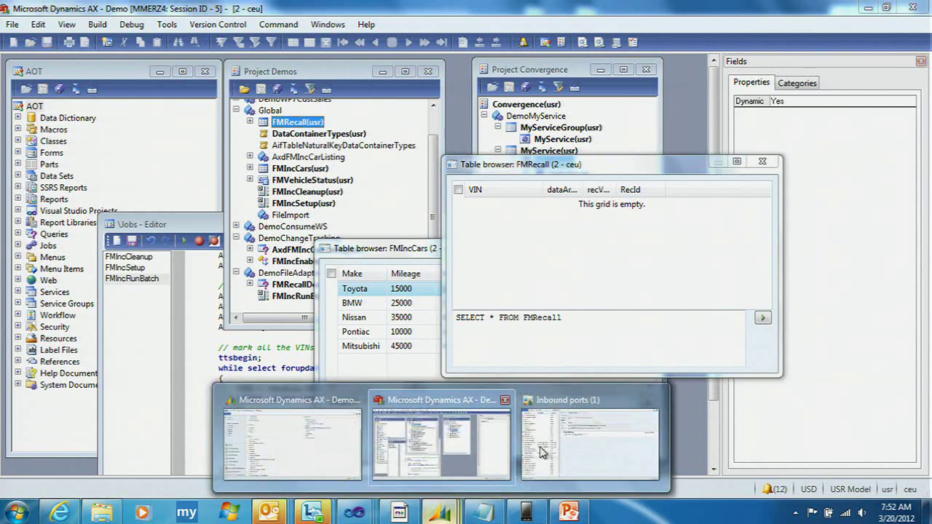
click(586, 452)
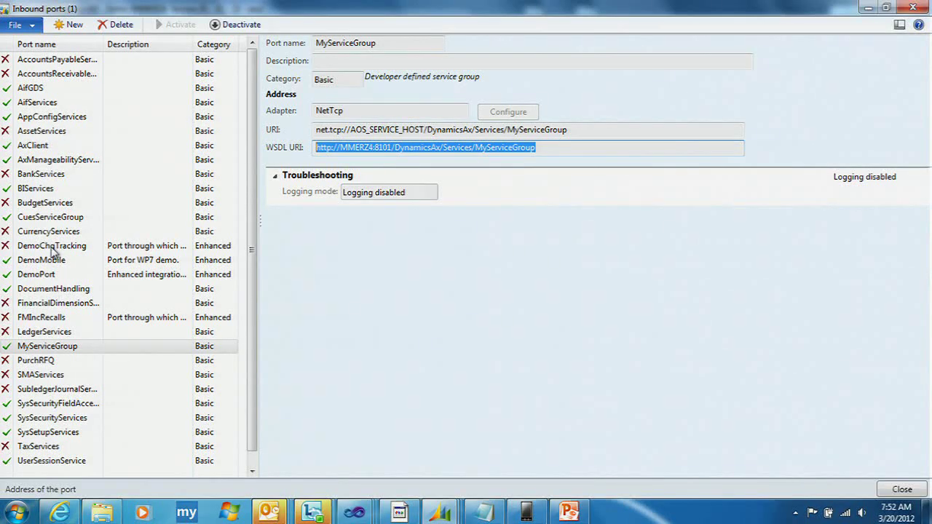
click(41, 319)
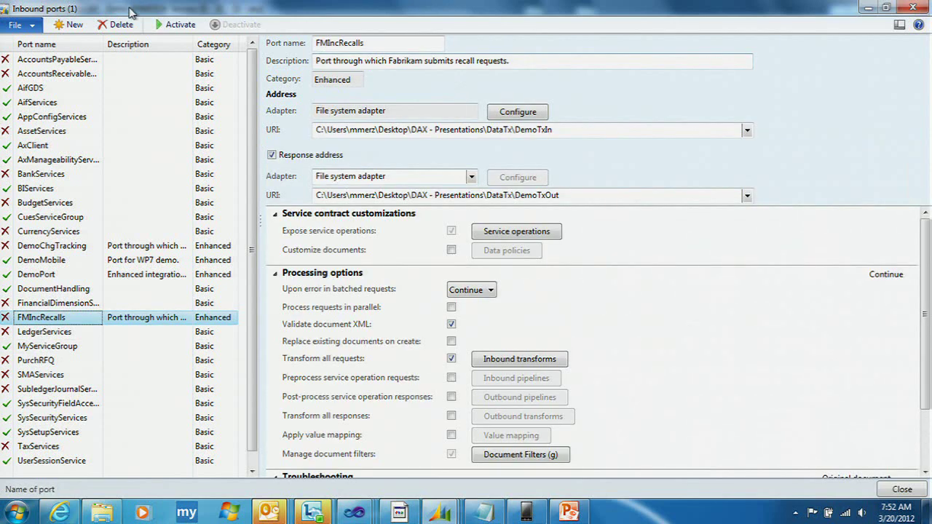
click(69, 26)
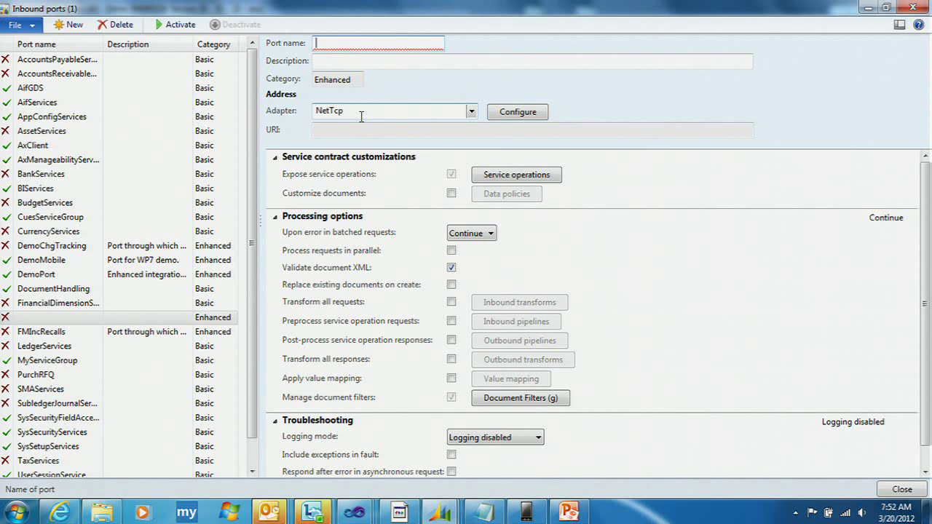
- Select the FMIncRecalls port and review its name, description, inbound adapter and URI, and the response address adapter options and URI
click(43, 333)
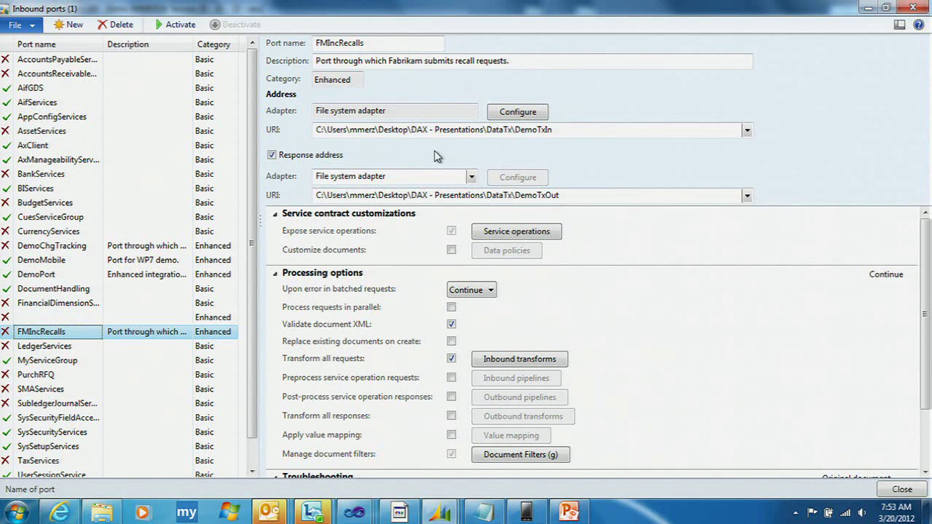
click(382, 43)
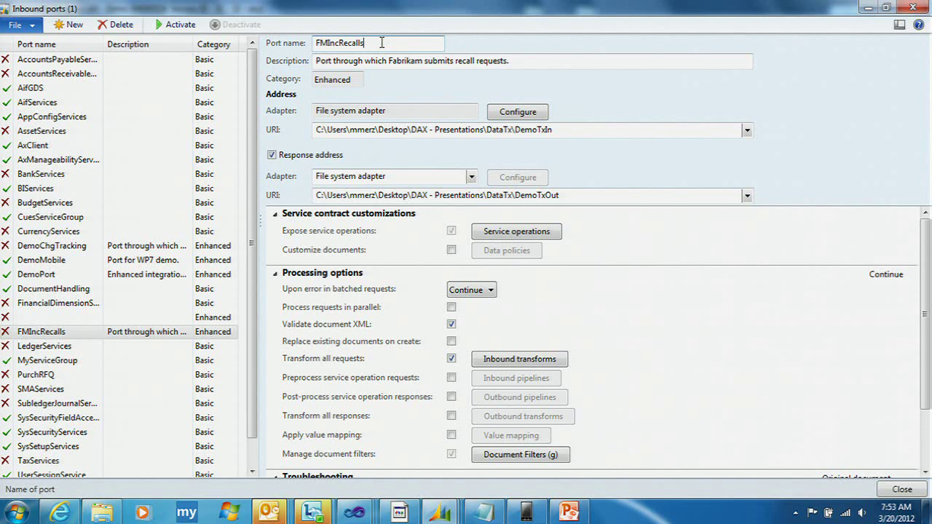
click(519, 61)
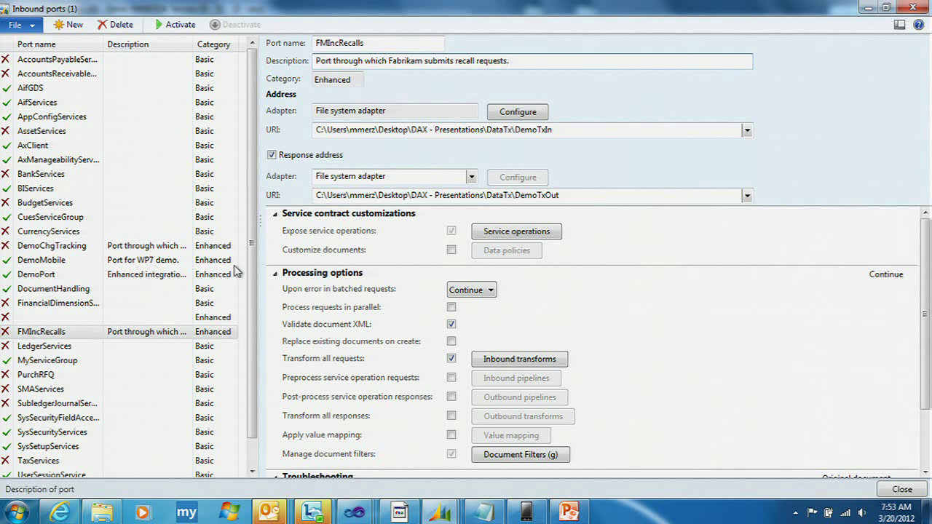
click(390, 110)
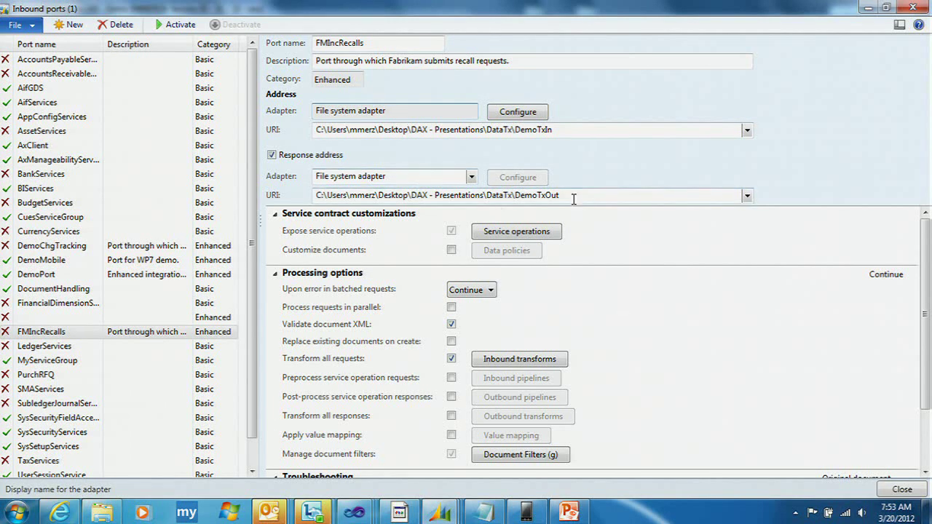
click(568, 130)
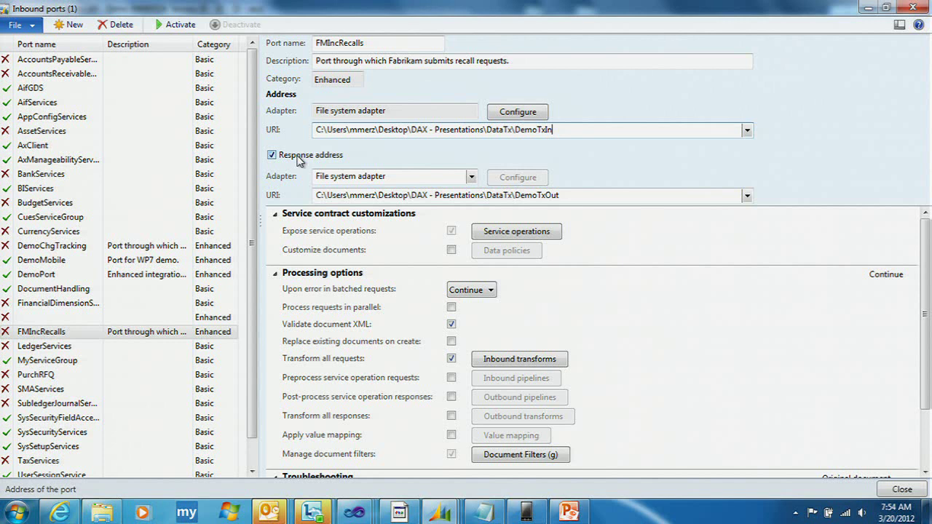
click(472, 177)
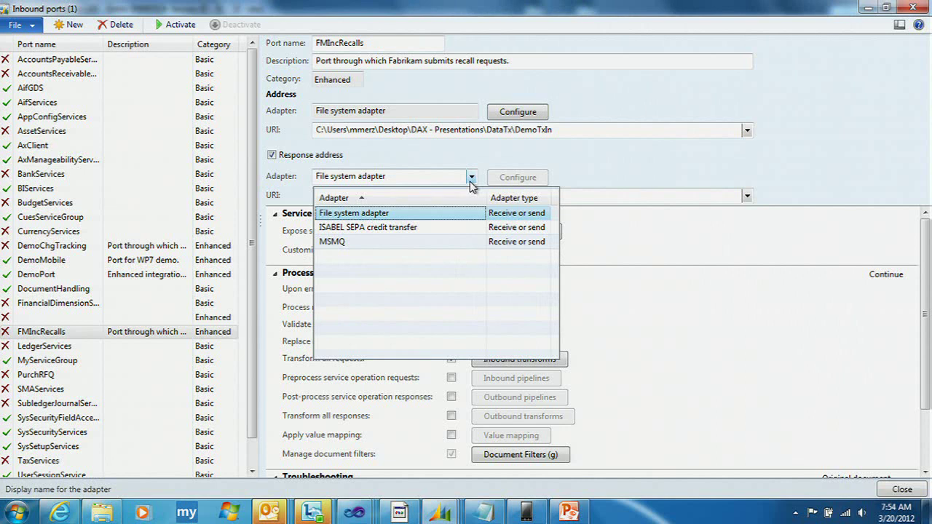
click(471, 183)
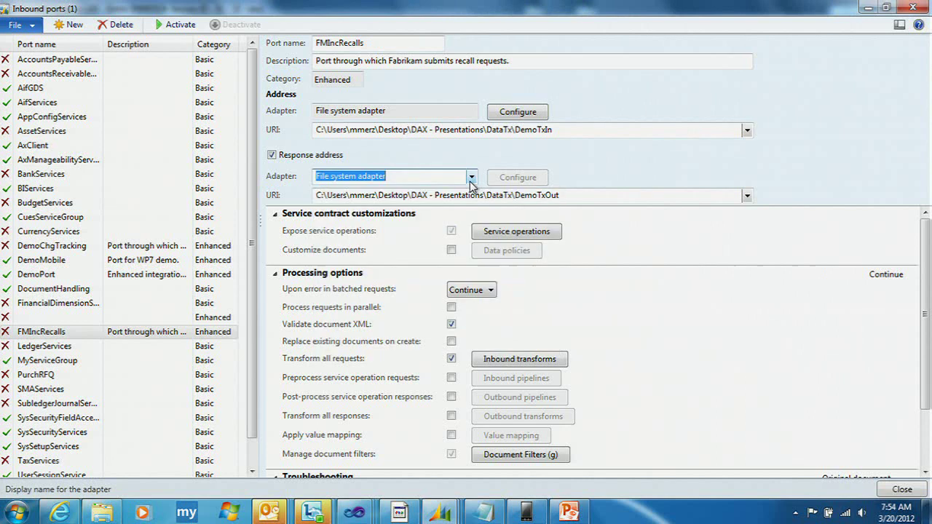
click(611, 195)
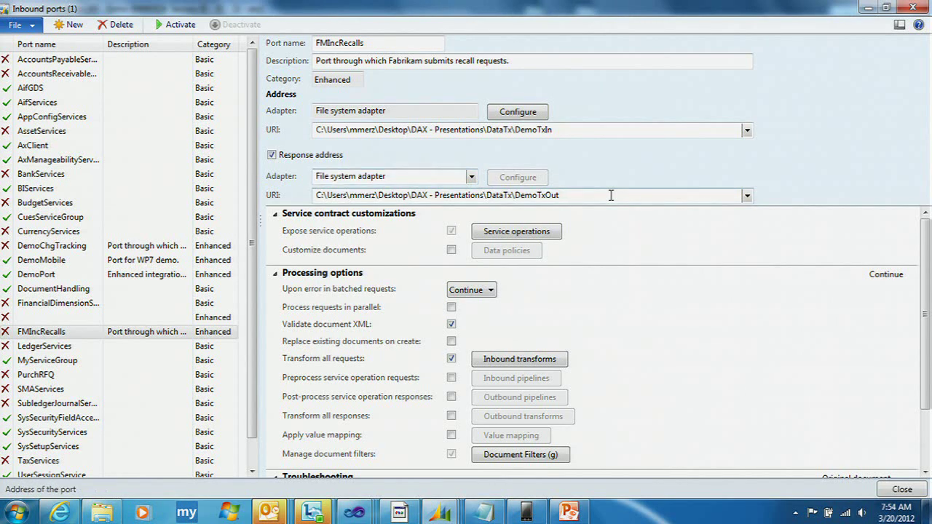
- Examine the service operations selected for FMIncRecalls, widening their list and highlighting FMRecallDocumentService.create, and close the selection window
click(546, 231)
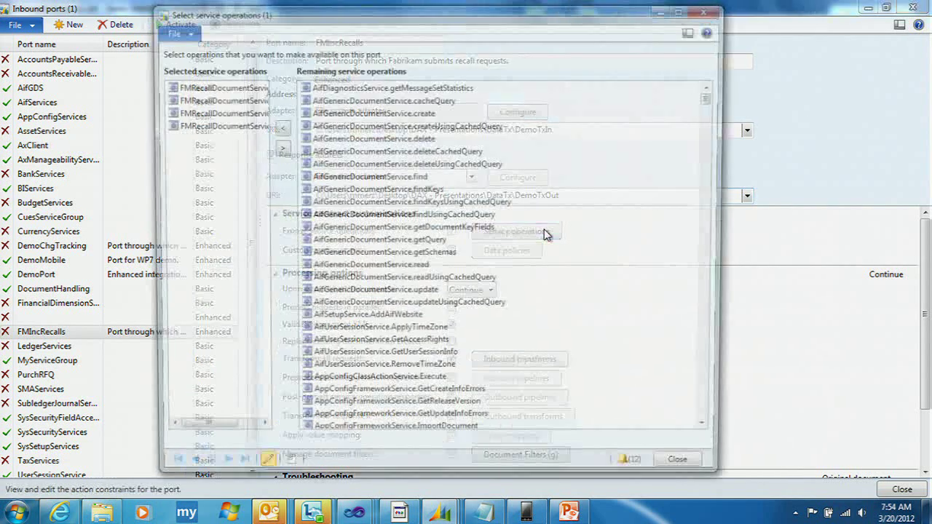
mouse_move(715, 95)
mouse_down()
mouse_move(720, 426)
mouse_move(716, 91)
mouse_up()
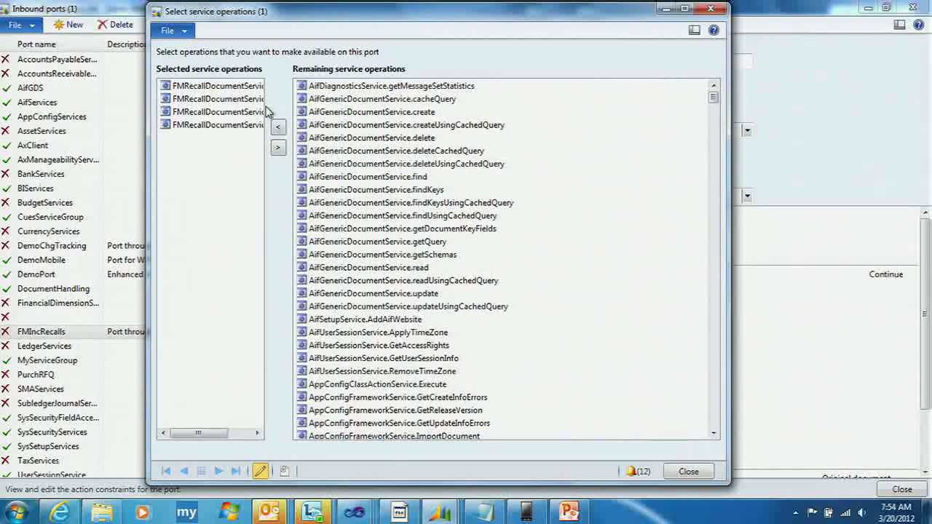
drag(278, 106, 400, 105)
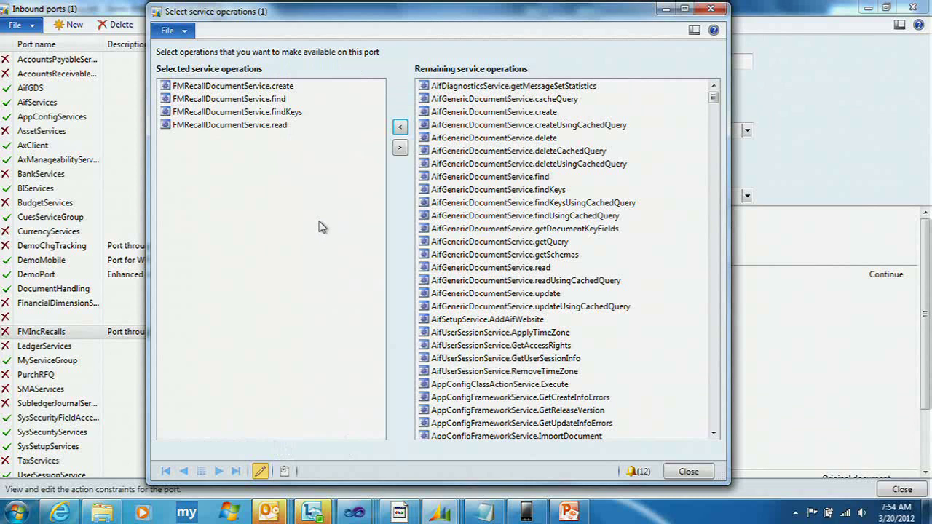
click(279, 87)
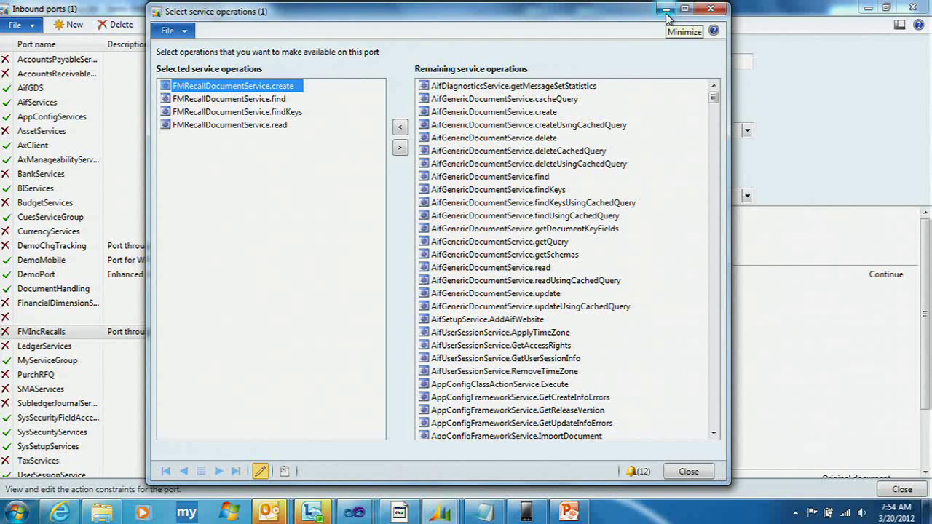
click(712, 9)
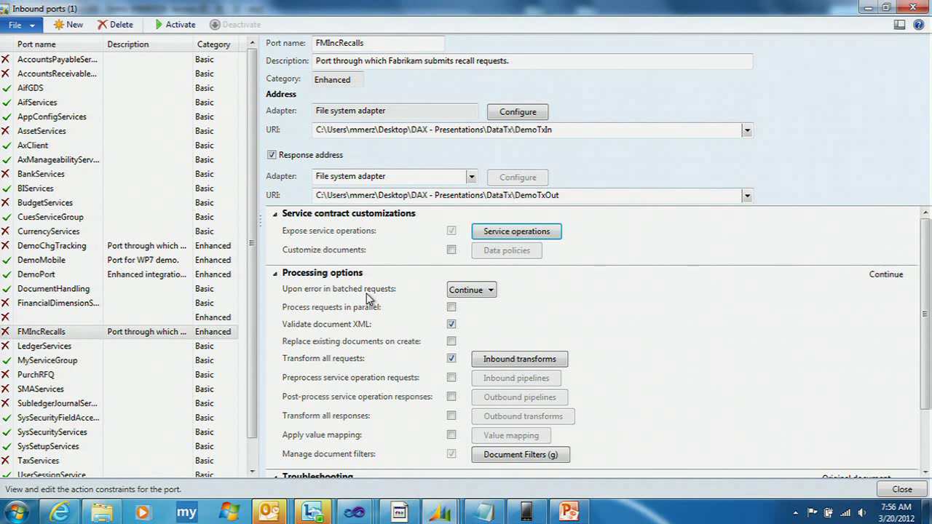
- Check which error-handling choices FMIncRecalls offers for batched requests, leaving Continue selected
click(492, 291)
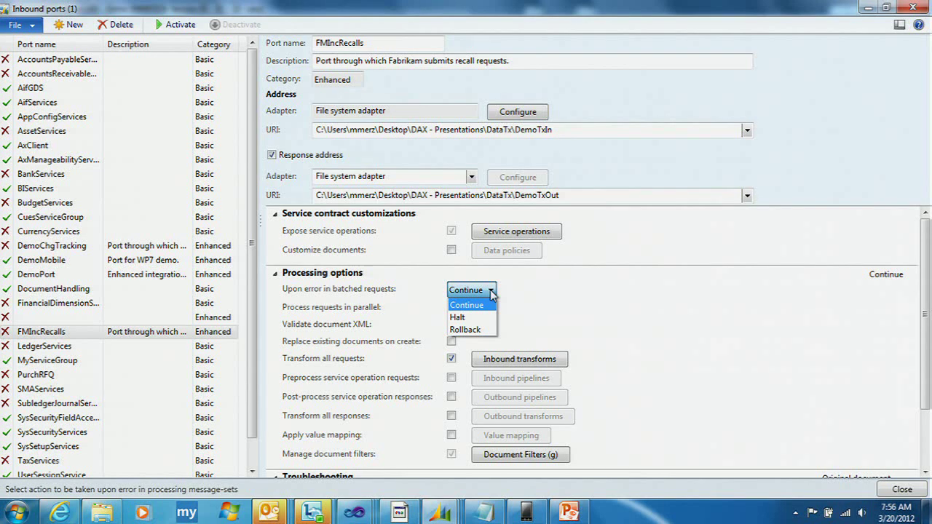
click(492, 292)
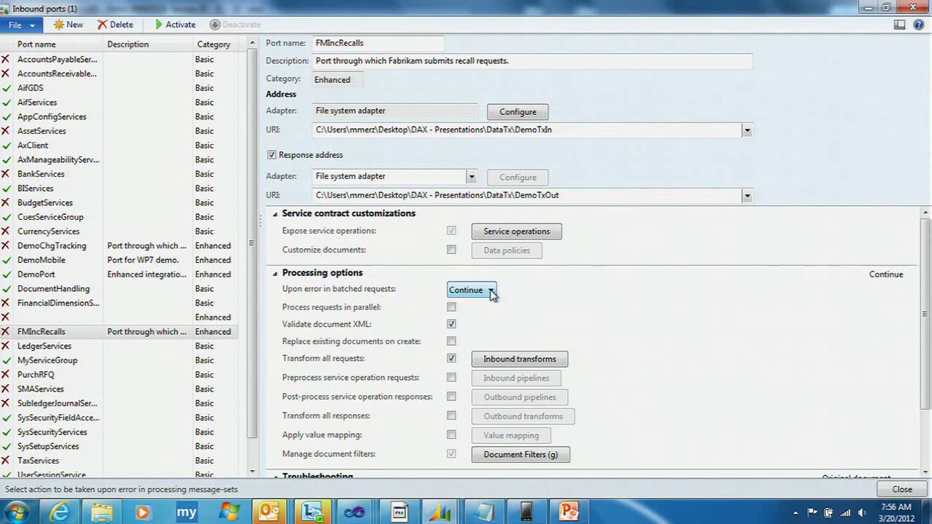
- Review the port's csv2xml inbound transform and its assembly details, start a blank XSL transform, and close both transform windows
click(451, 356)
click(510, 364)
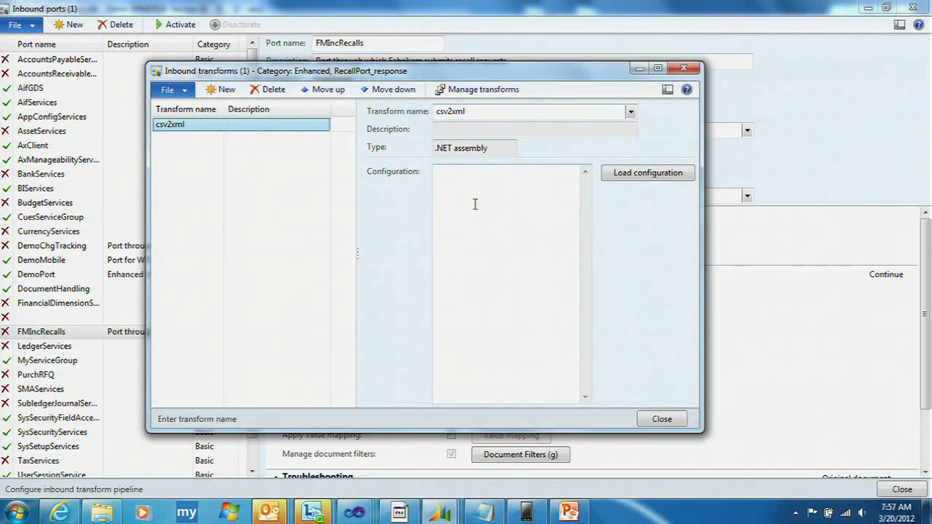
click(460, 93)
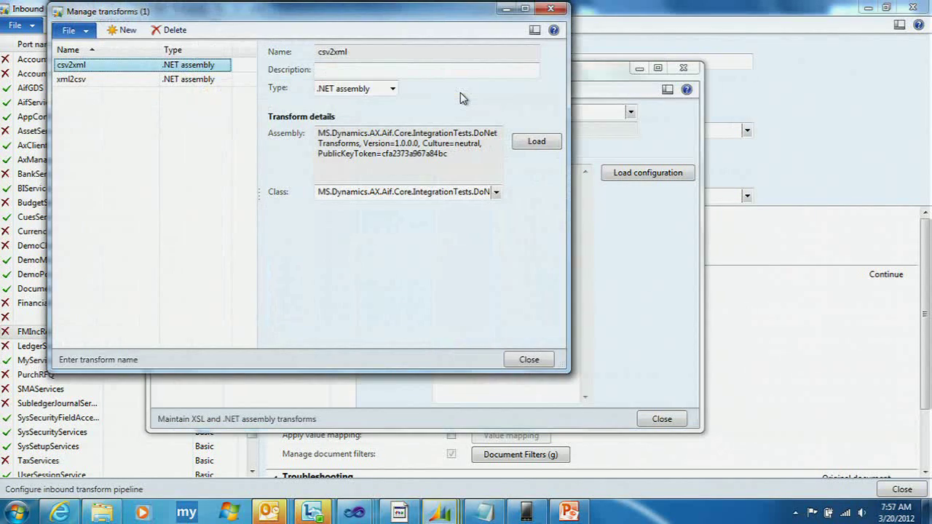
drag(362, 18, 635, 137)
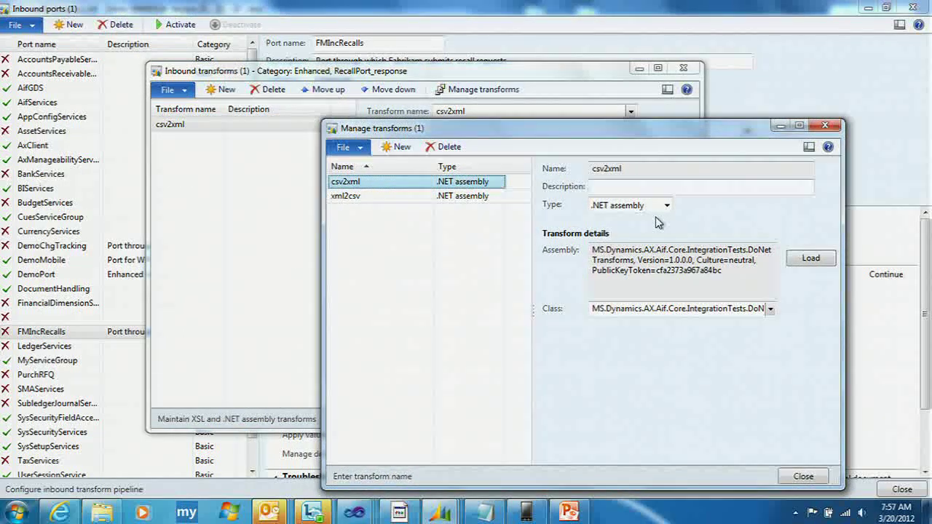
click(394, 148)
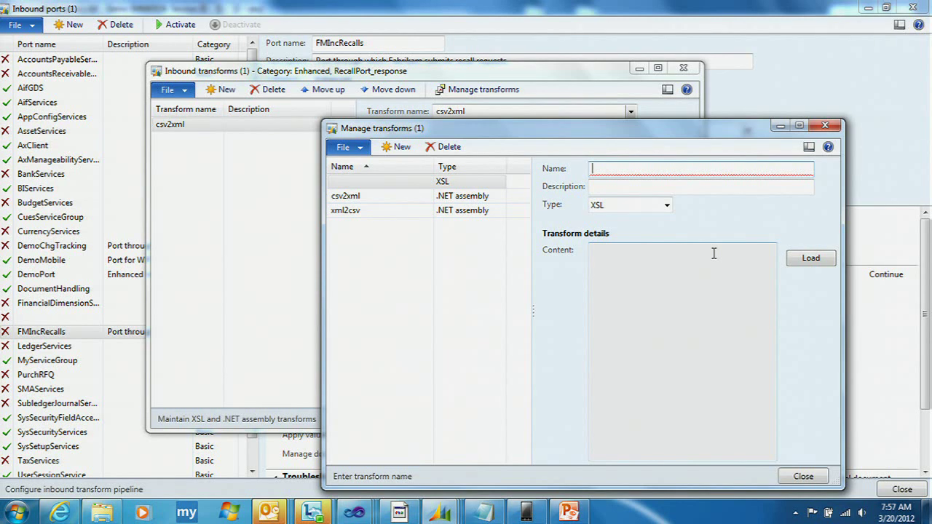
click(825, 126)
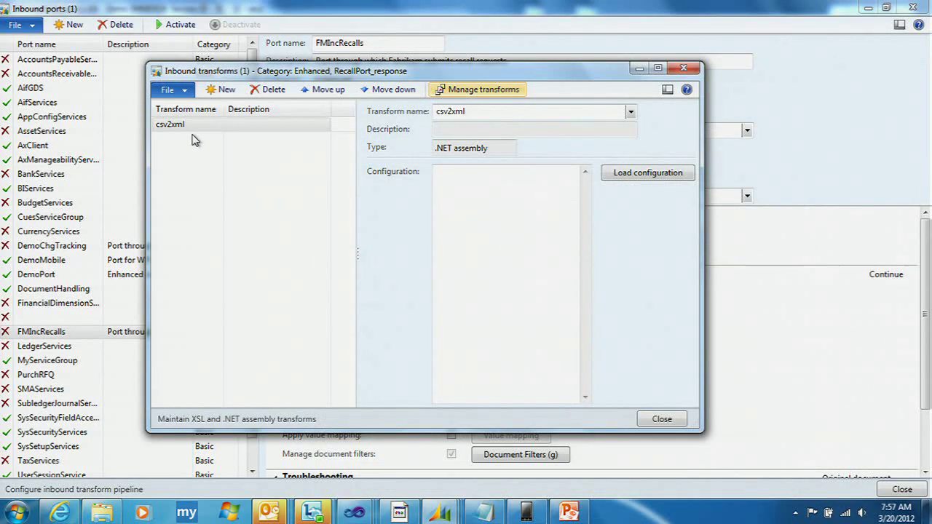
click(681, 70)
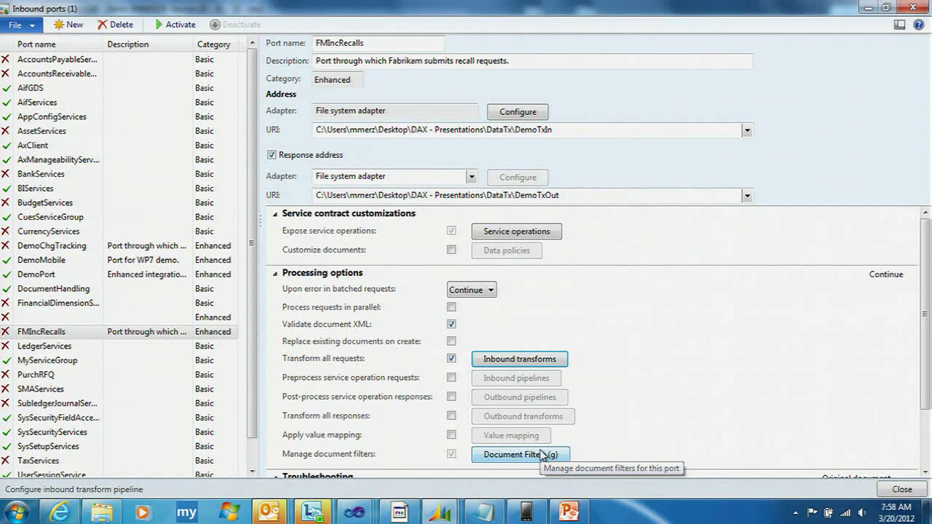
- Enable transforming all responses for FMIncRecalls, review its xml2csv outbound transform, and close the transforms window
click(452, 416)
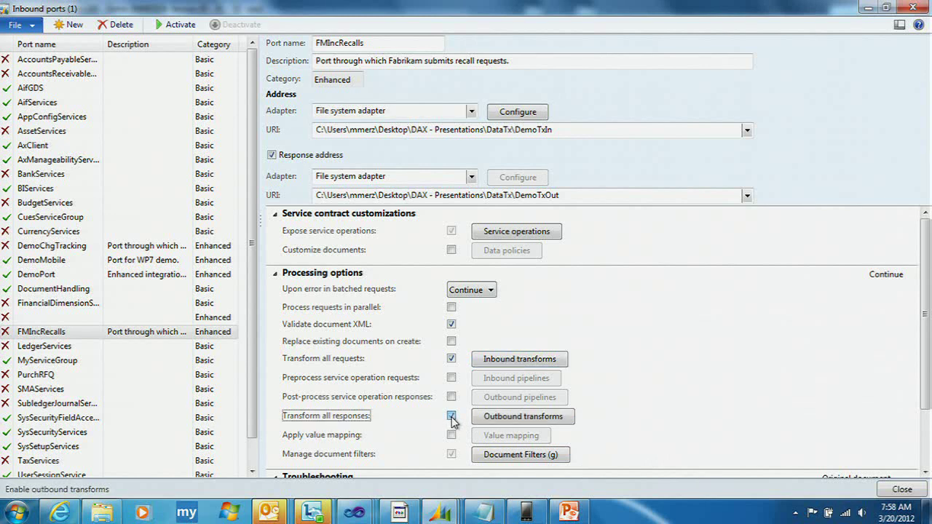
click(512, 423)
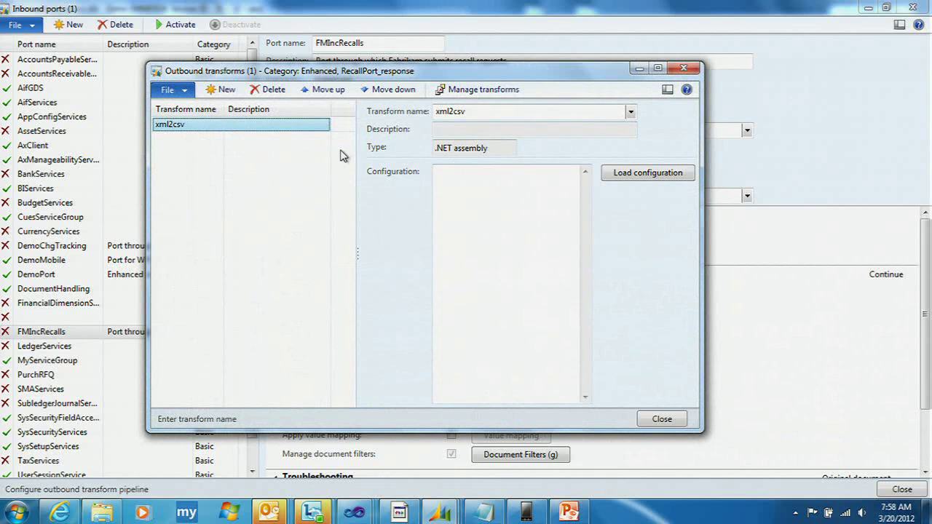
click(172, 127)
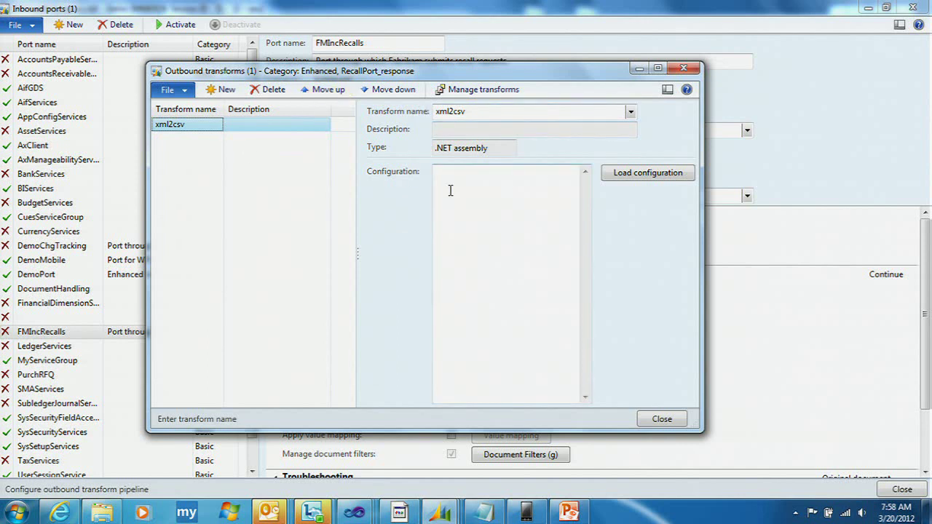
click(662, 420)
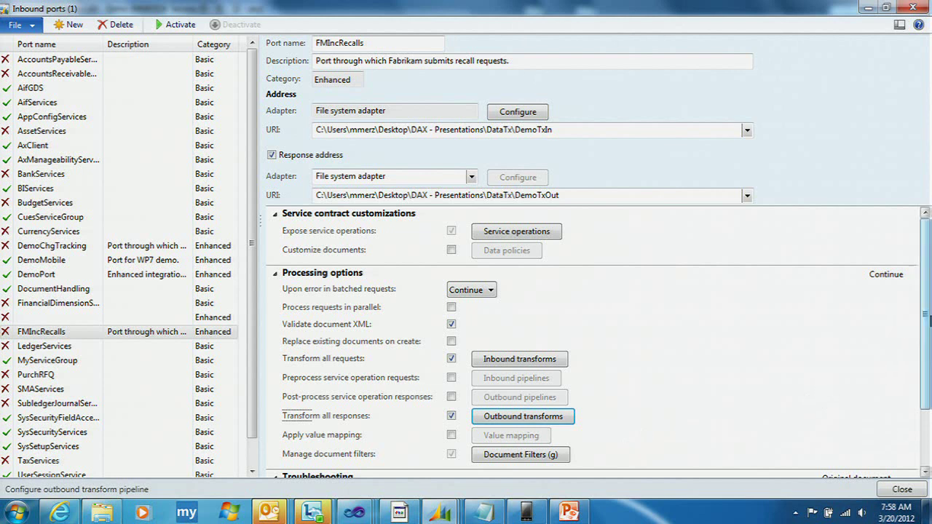
- Check which logging modes the FMIncRecalls troubleshooting settings offer, leaving Original document selected
scroll(929, 326, down, 3)
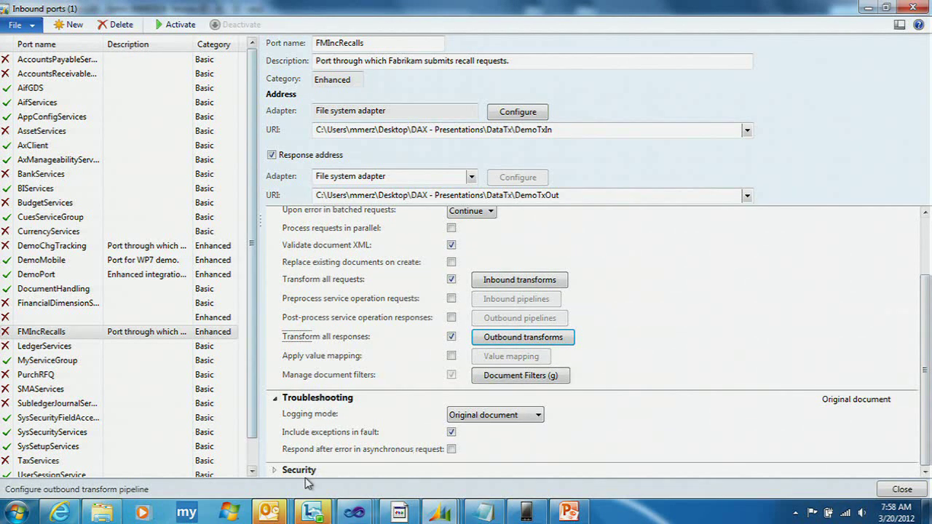
click(539, 418)
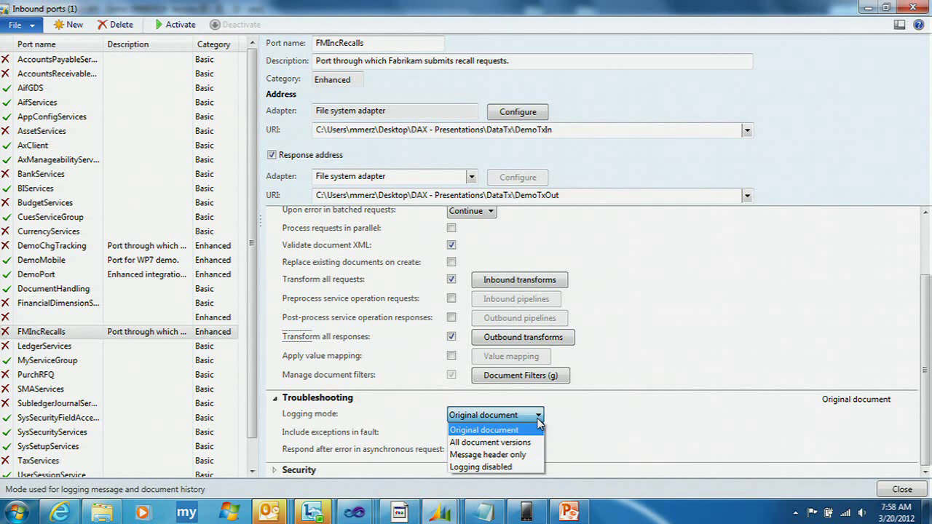
click(539, 421)
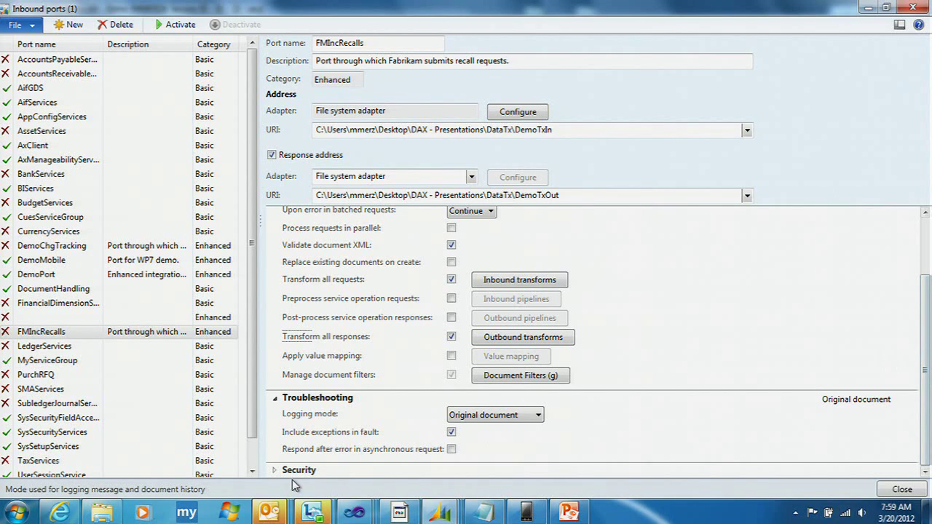
- Expand the port's security settings, review the companies it can be restricted to, leave the restriction blank, and activate FMIncRecalls
click(271, 471)
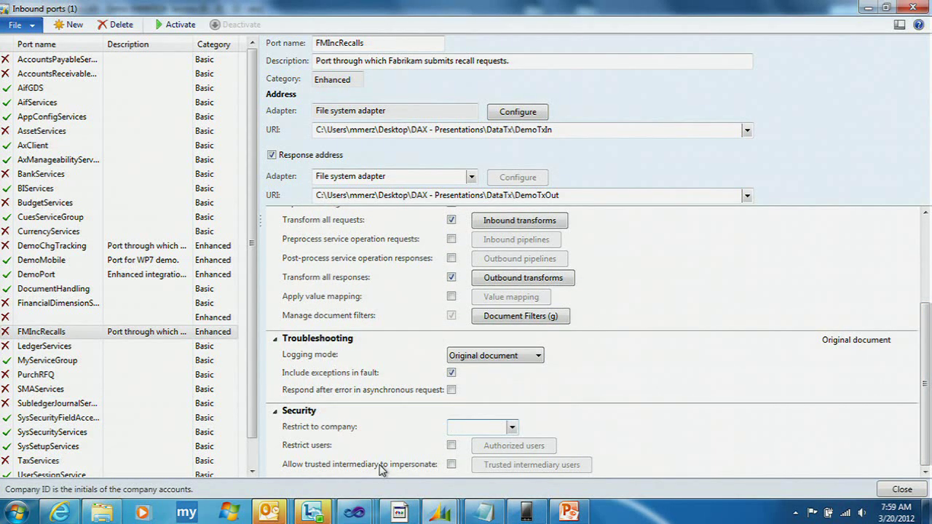
click(513, 428)
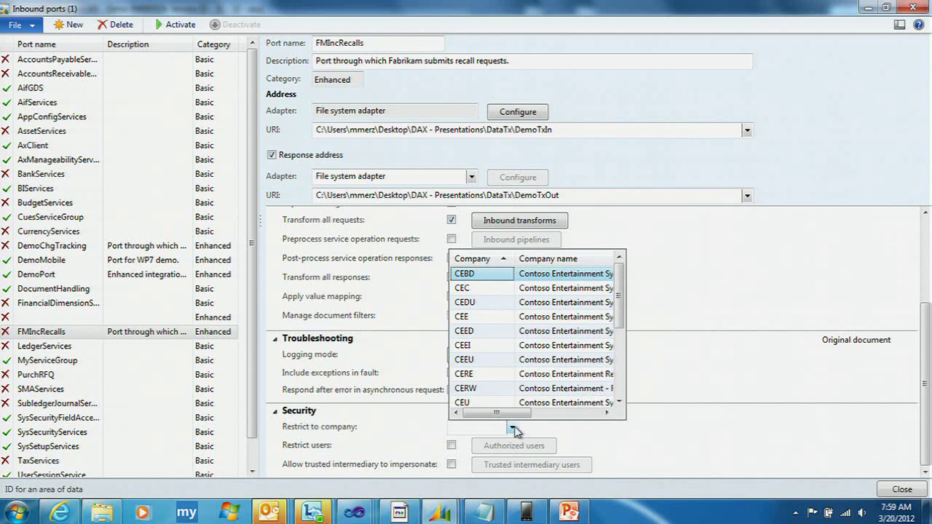
click(514, 430)
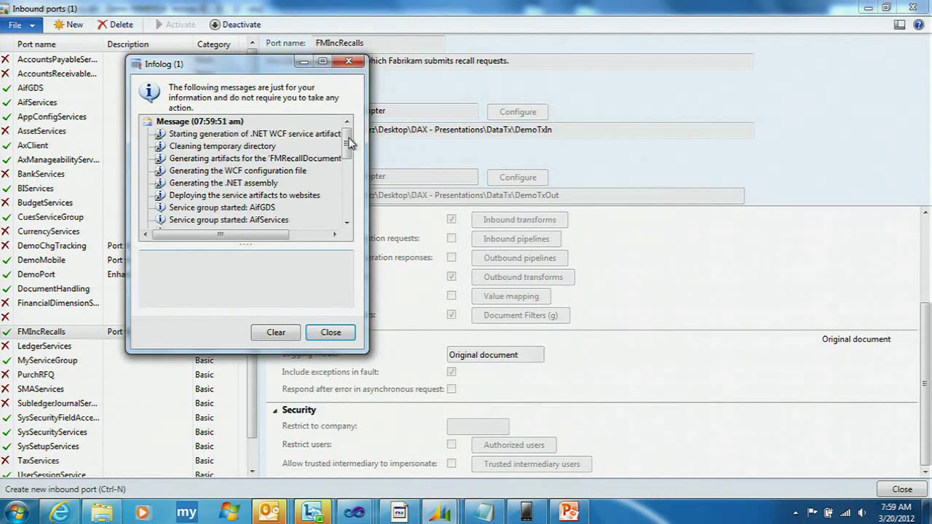
- Read the activation log's message on generating artifacts for FMRecallDocumentService, and close the log
click(320, 159)
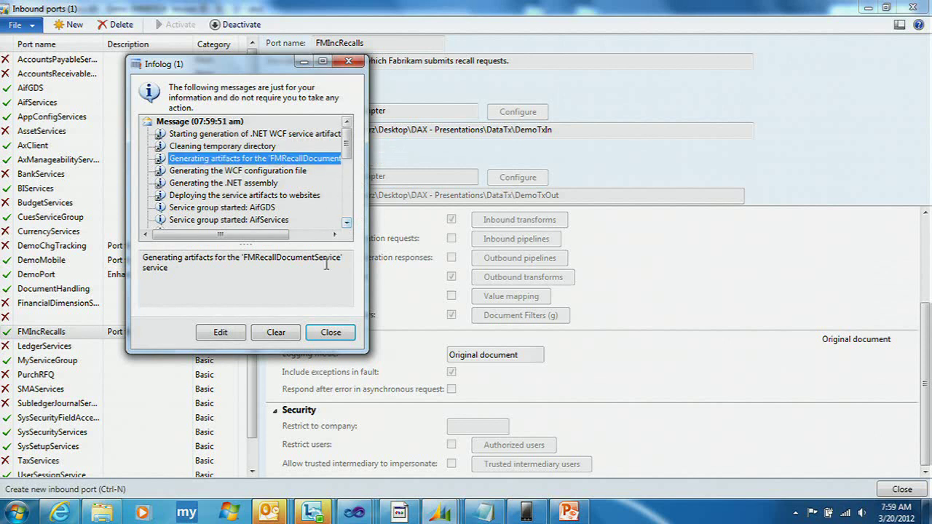
click(335, 333)
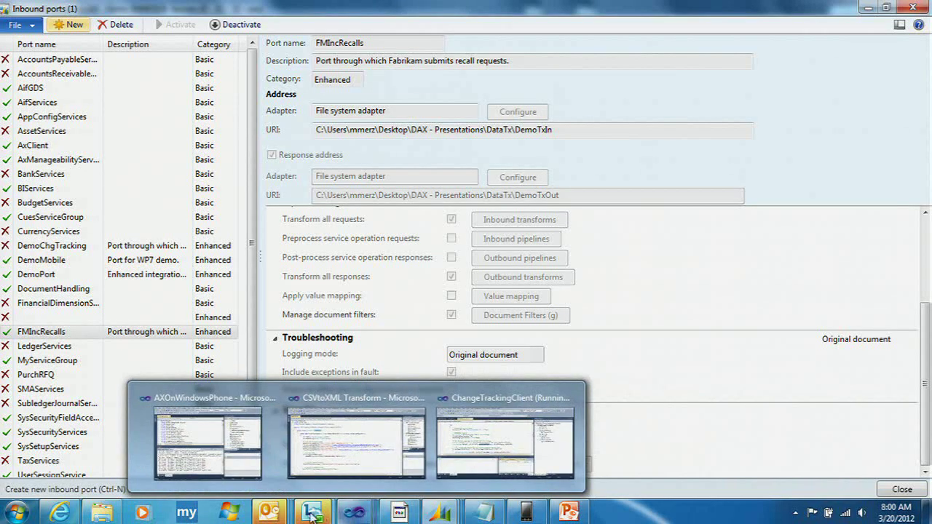
- Switch to Windows Explorer, open Desktop > DAX - Presentations > DataTx, and highlight the DemoTxIn and DemoTxOut folders
click(102, 513)
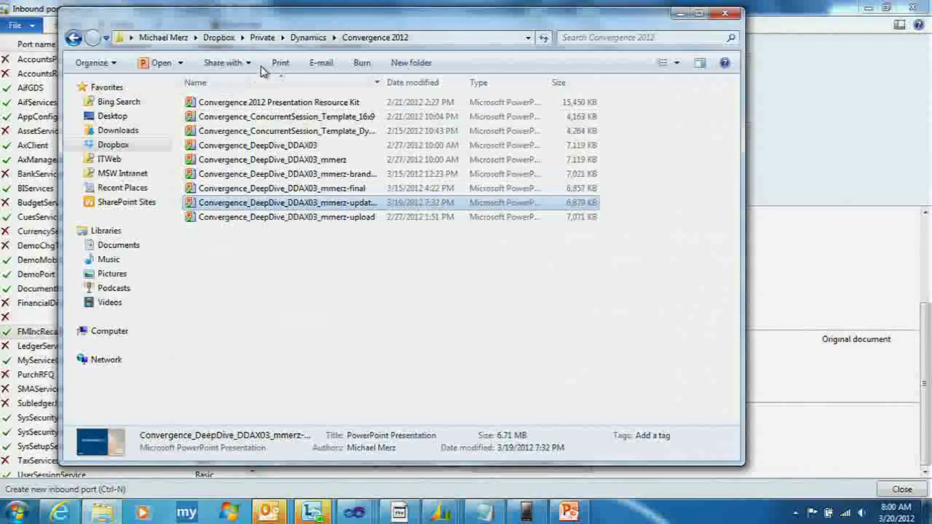
click(155, 38)
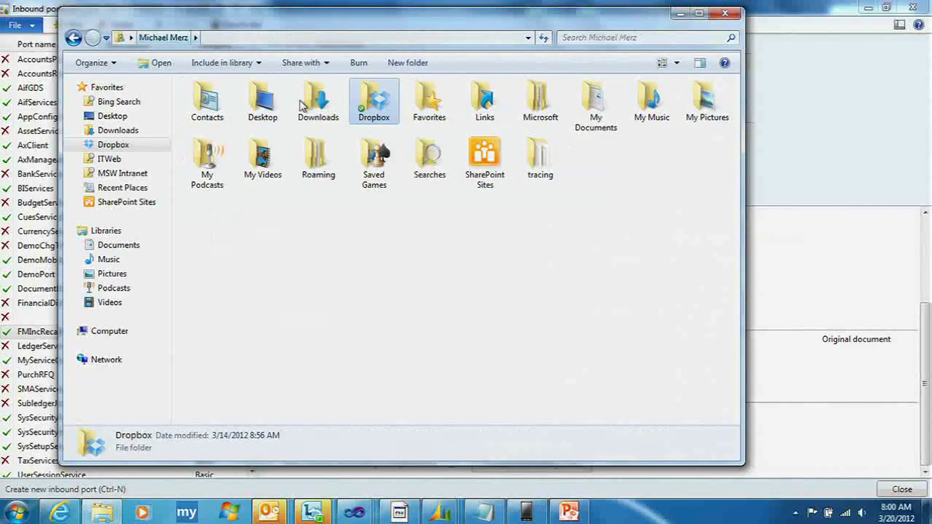
double_click(256, 96)
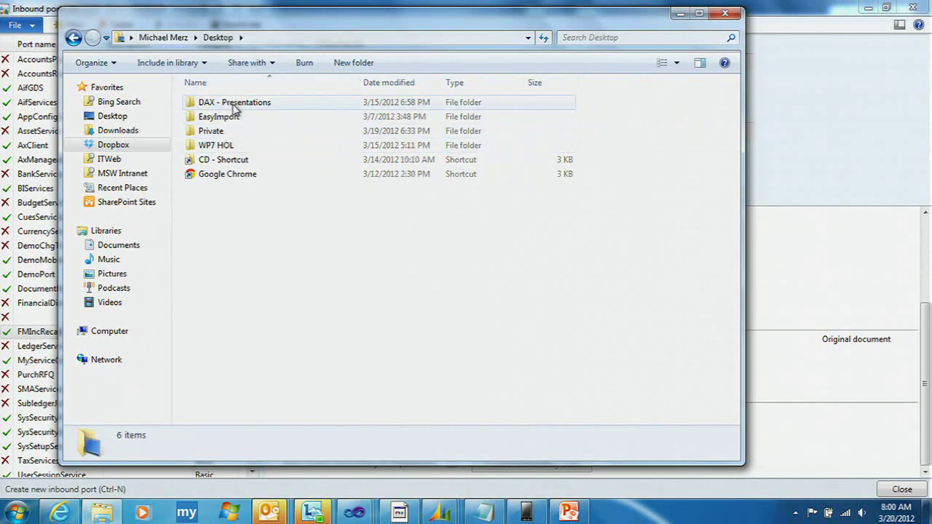
double_click(235, 108)
double_click(217, 103)
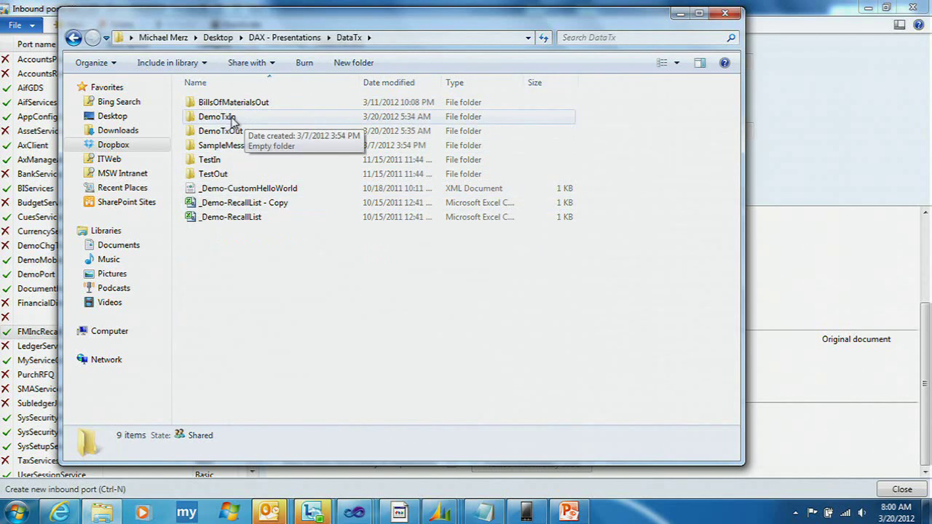
click(231, 119)
shift+click(232, 132)
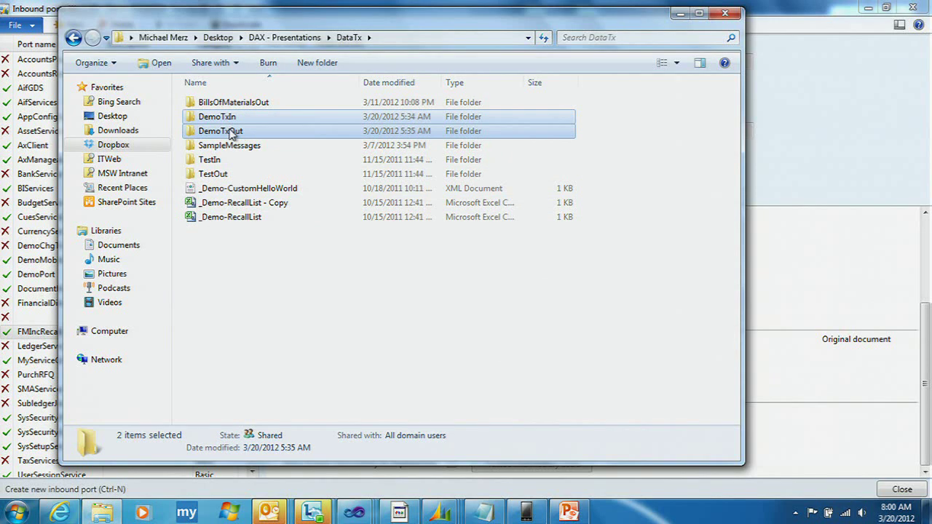
- Open _Demo-RecallList in Excel to view its rows, close it, and check the file's other opening options without choosing one
double_click(229, 217)
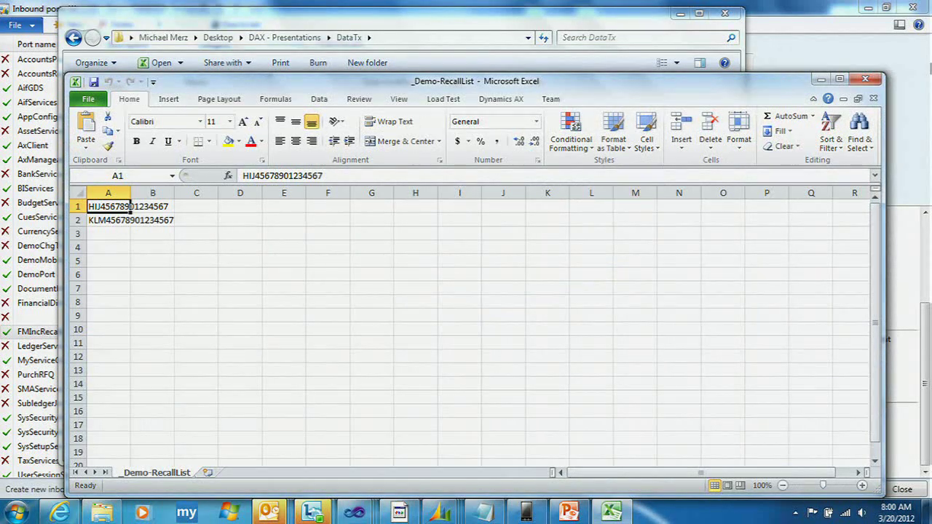
click(865, 80)
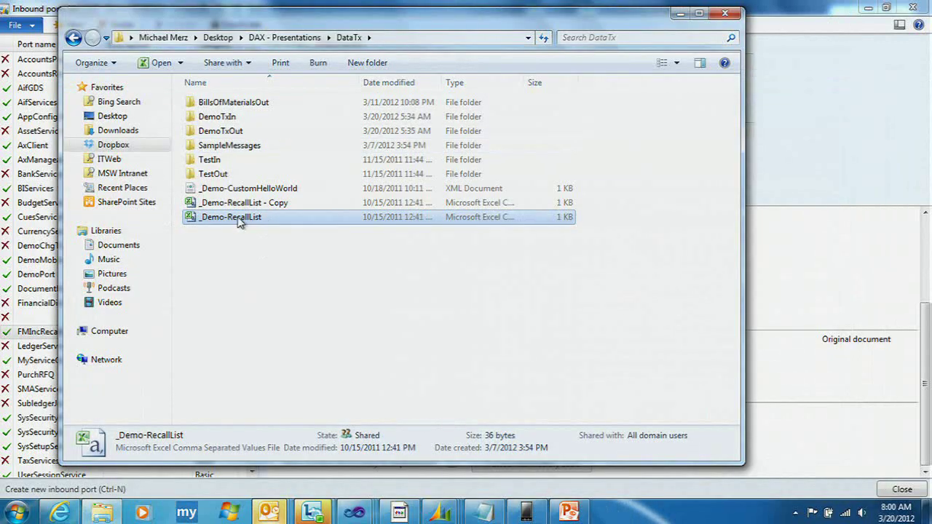
right_click(240, 222)
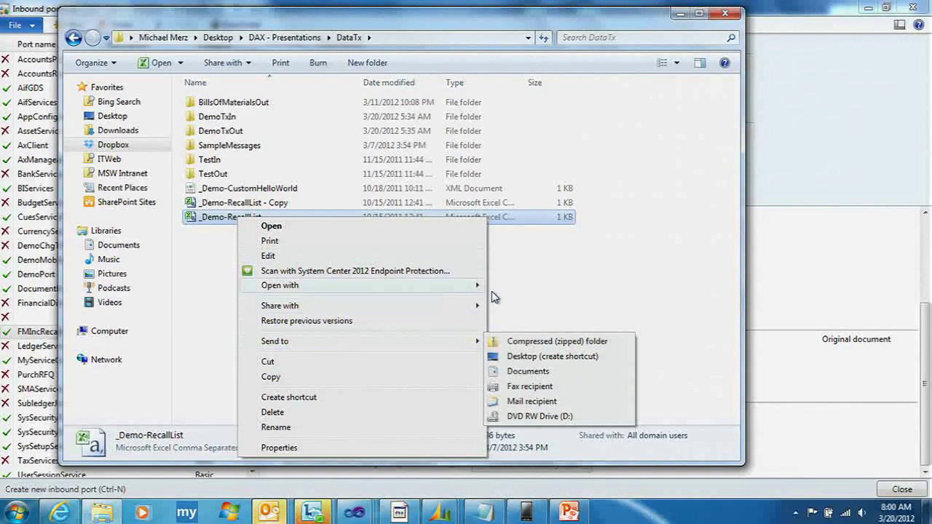
click(593, 264)
- Start Notepad, load _Demo-RecallList into it to inspect the raw CSV text, and dismiss the window
click(16, 512)
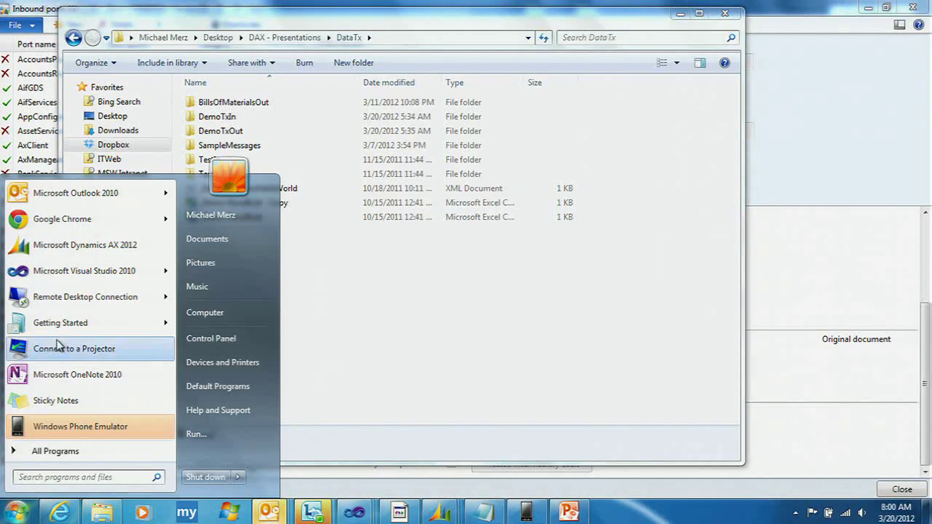
click(37, 450)
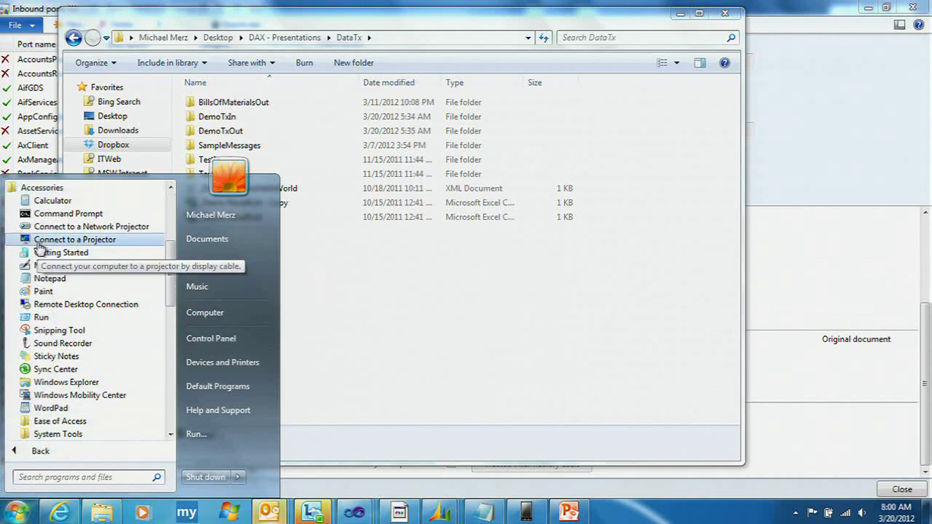
click(43, 284)
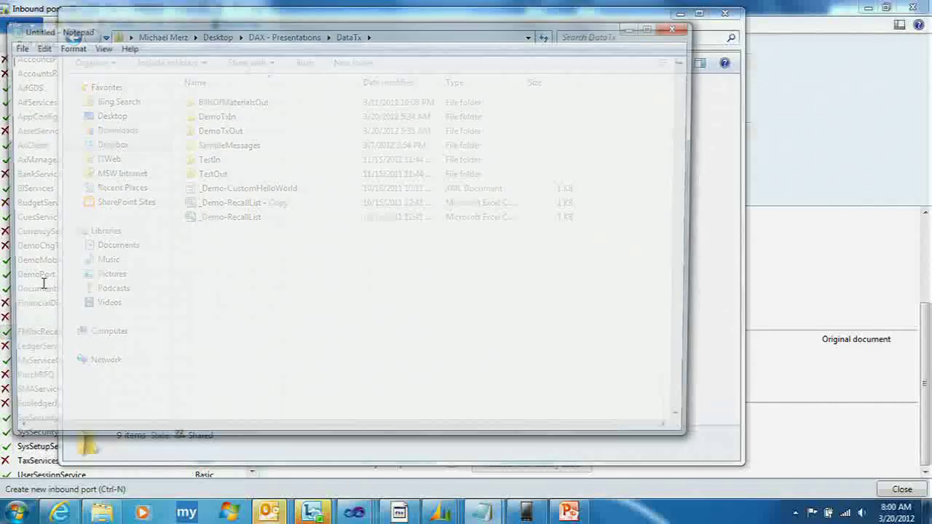
drag(301, 35, 334, 35)
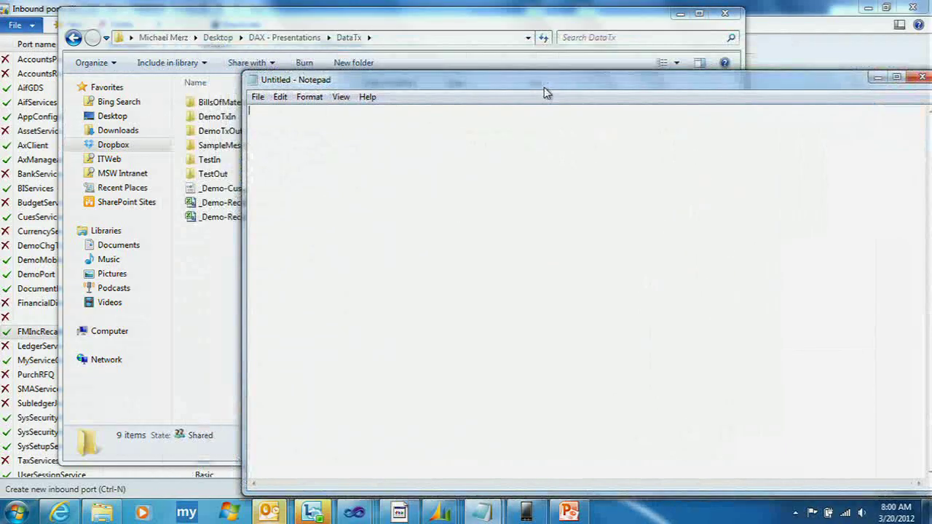
click(219, 35)
drag(228, 216, 780, 79)
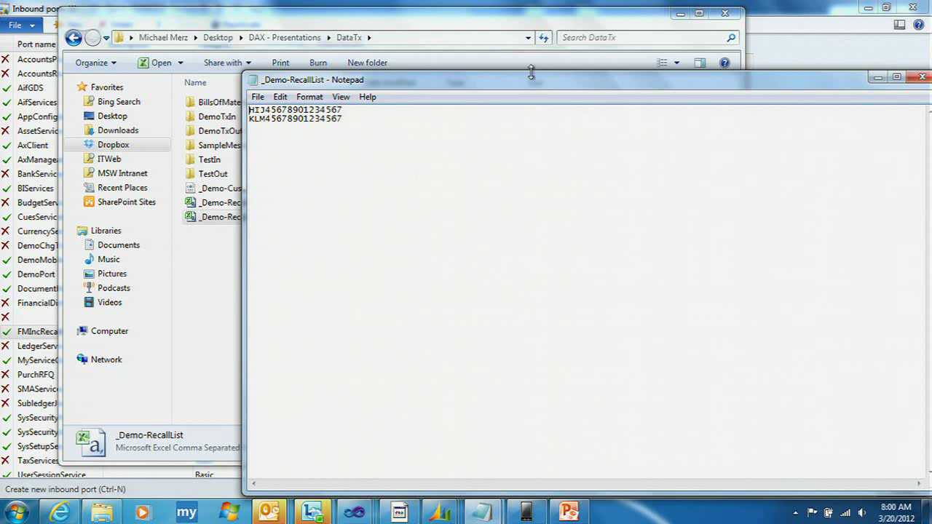
drag(529, 82, 386, 42)
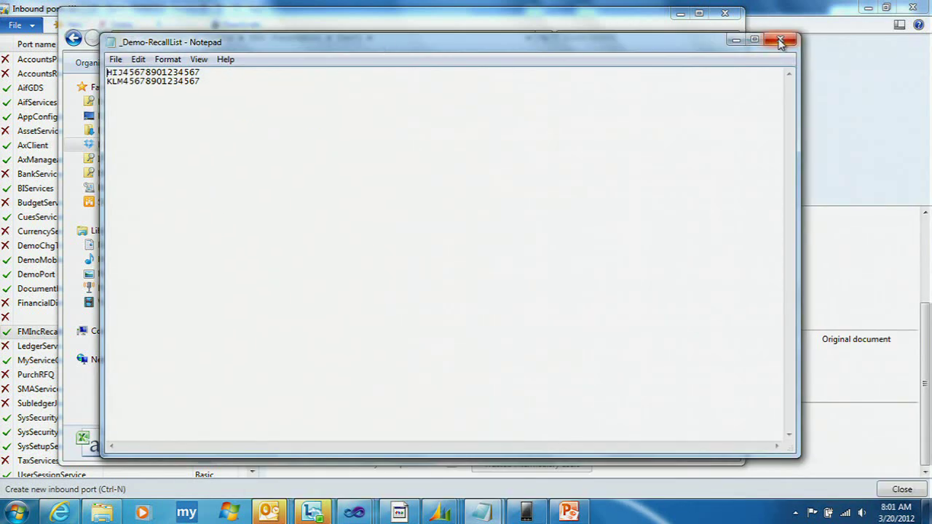
click(741, 43)
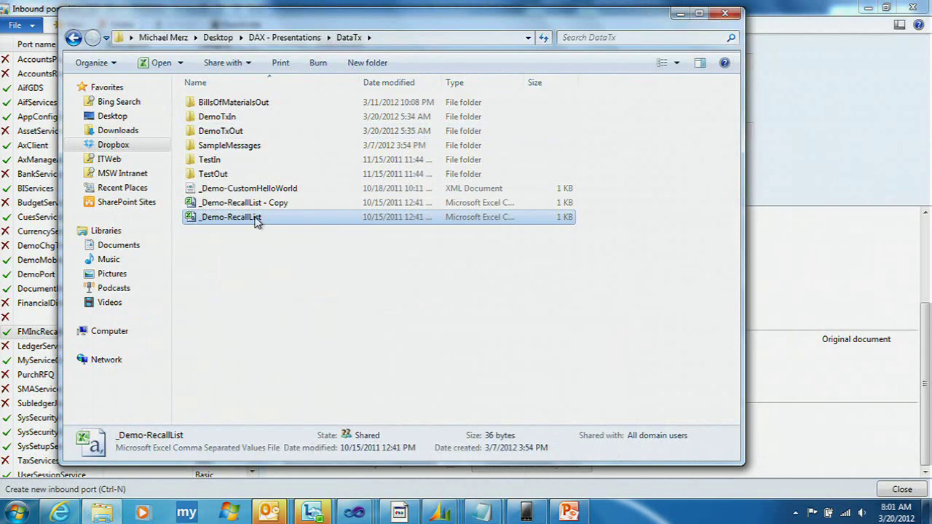
- Copy _Demo-RecallList into the DemoTxIn folder, and check the contents of DemoTxIn and DemoTxOut
drag(255, 221, 228, 119)
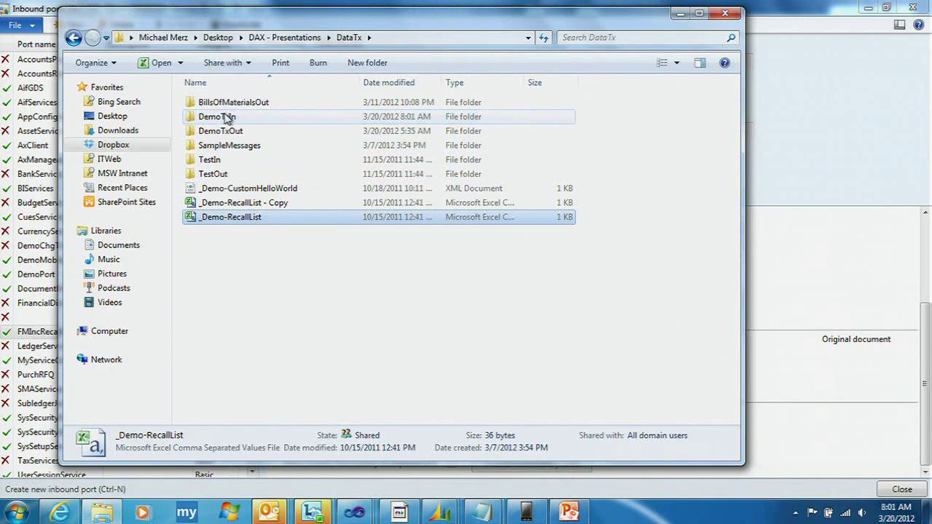
double_click(228, 119)
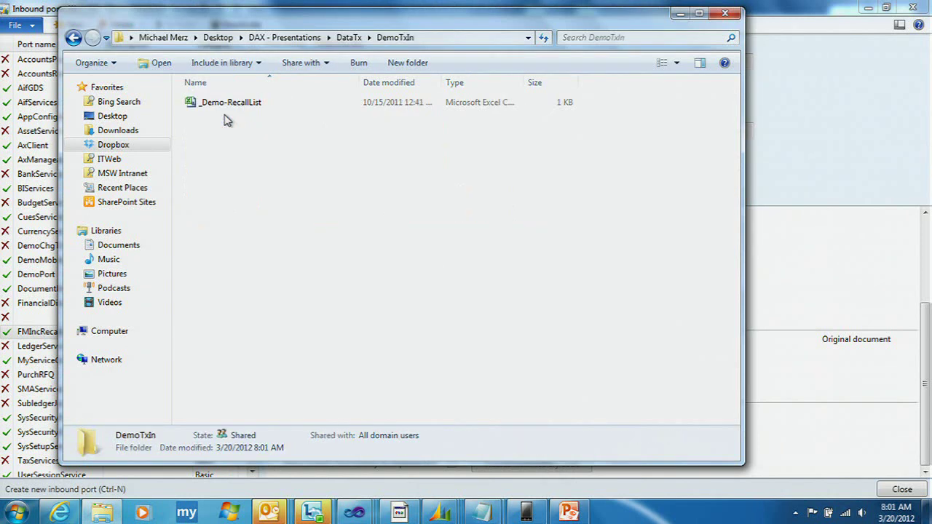
click(343, 39)
double_click(218, 132)
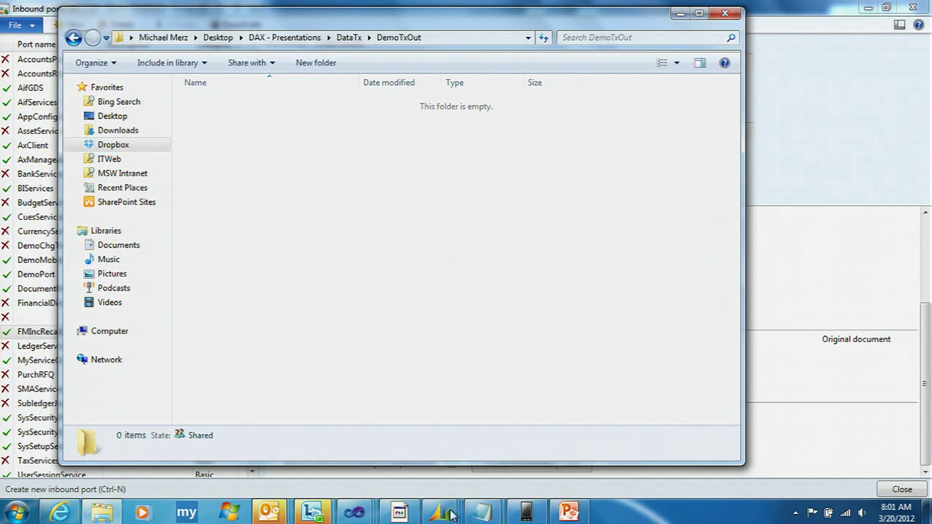
- Switch to the Dynamics AX development workspace and arrange the FMIncRunBatch job editor beside the FMIncCars and FMRecall table browsers
mouse_move(452, 514)
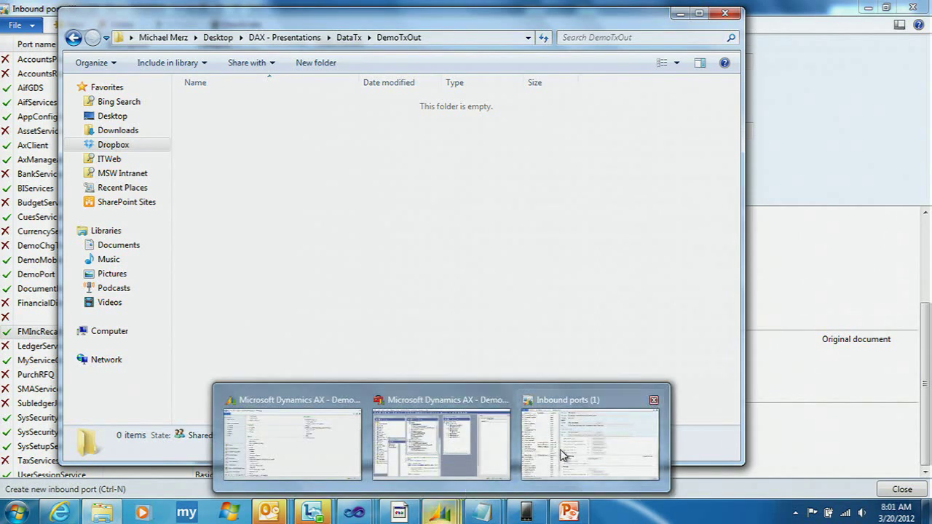
click(493, 451)
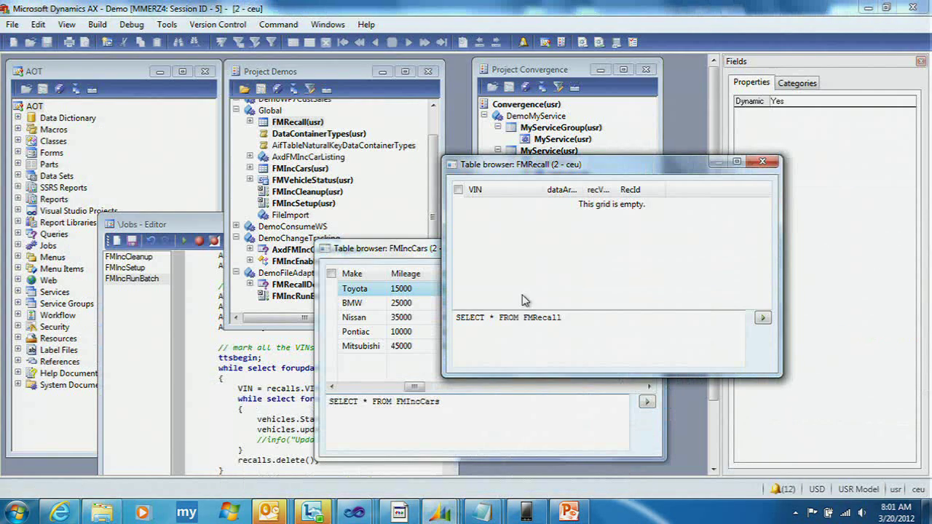
click(388, 249)
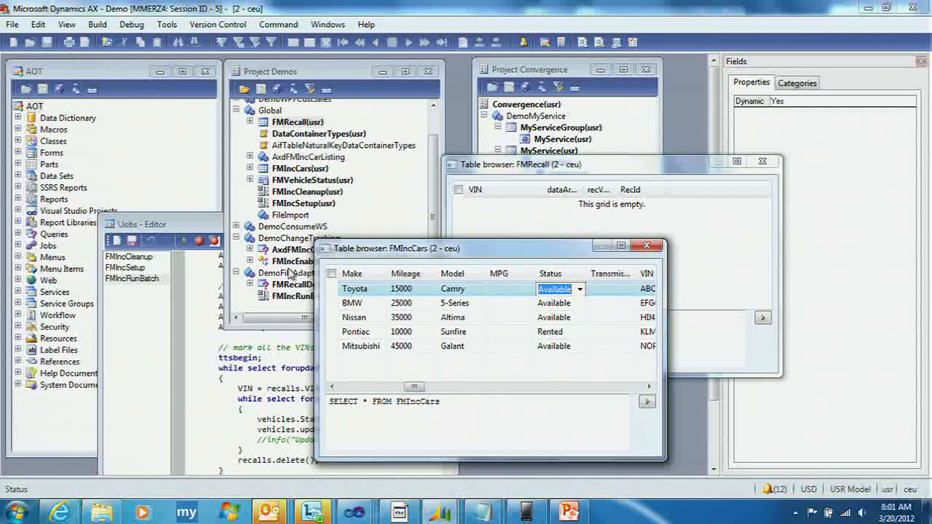
click(191, 226)
drag(271, 220, 186, 66)
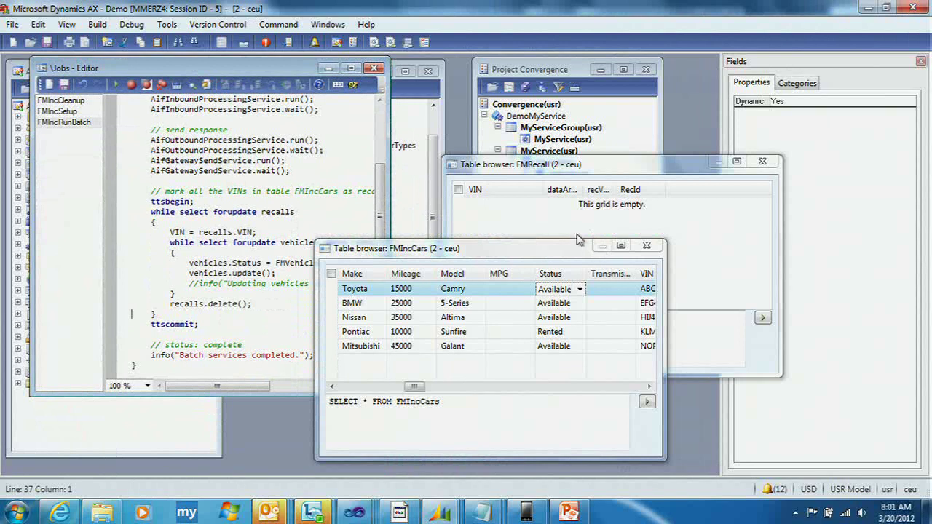
drag(453, 251, 670, 214)
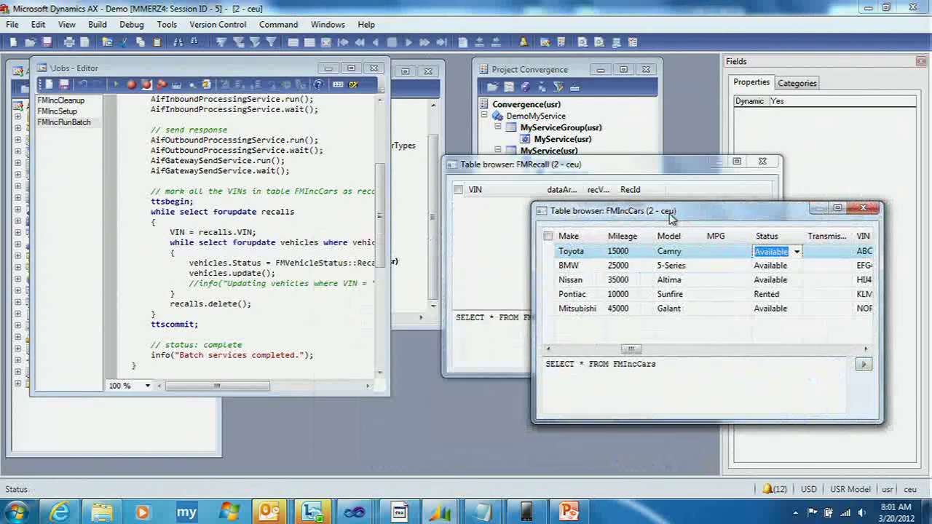
- Review the AIF service declarations and calls in the FMIncRunBatch job code, widening the editor to show longer lines
click(380, 211)
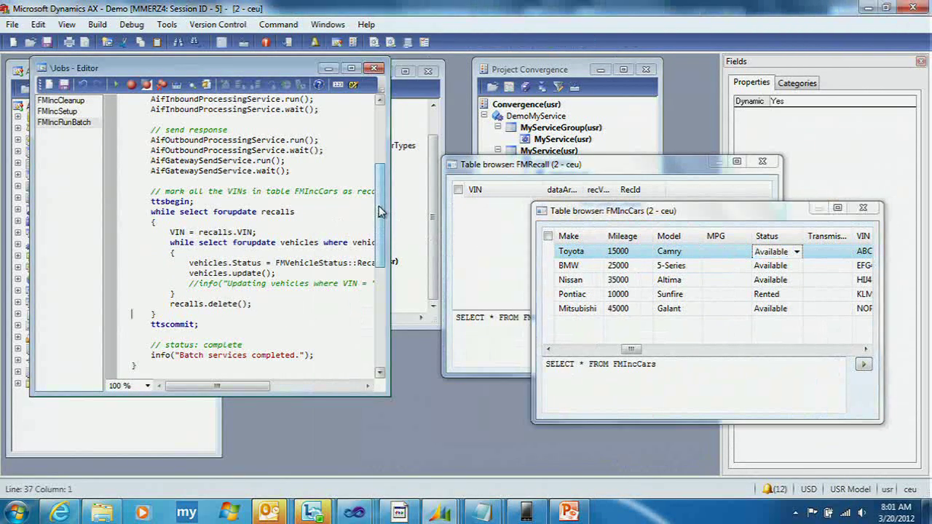
drag(380, 211, 380, 168)
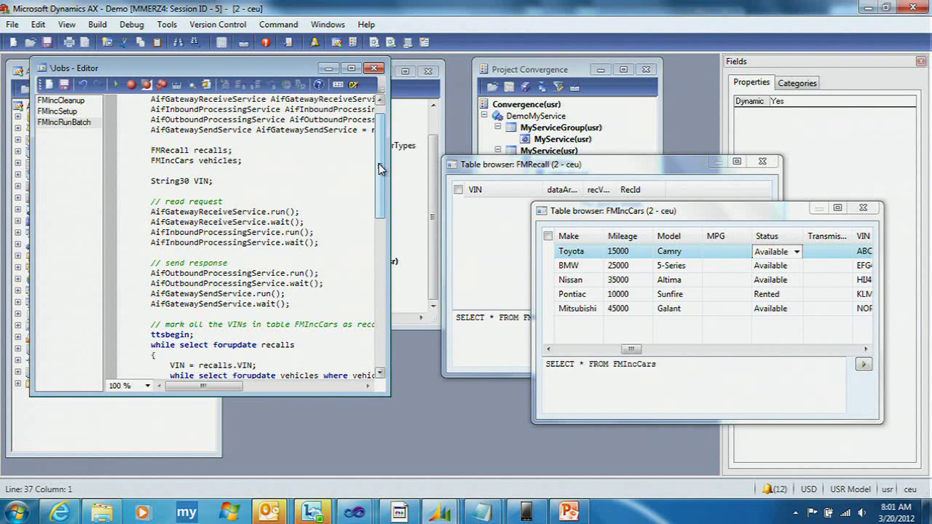
click(281, 120)
double_click(310, 109)
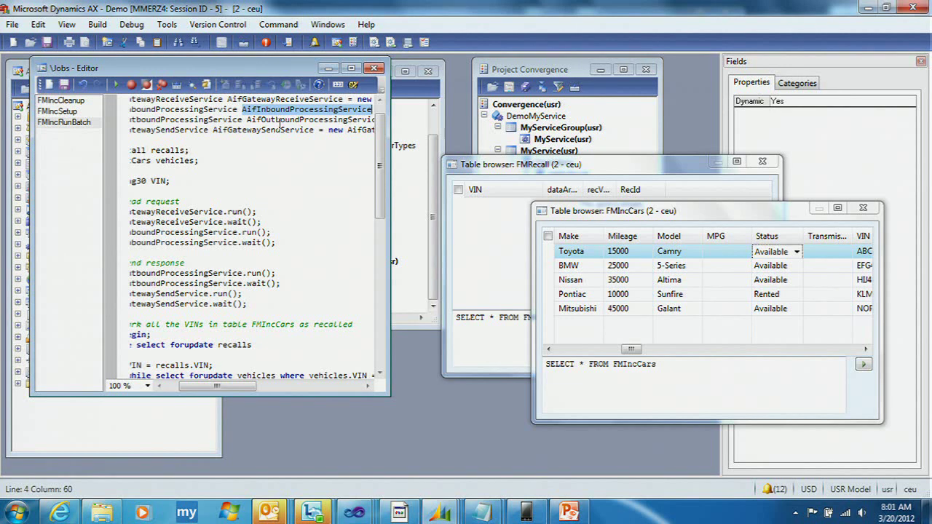
drag(391, 172, 461, 140)
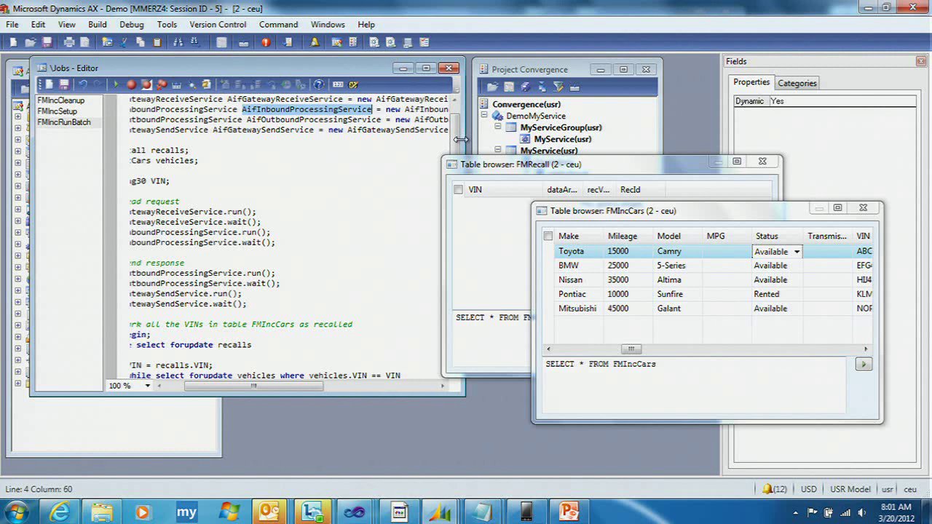
- Run the FMIncRunBatch job and check the Status values of the vehicles in the FMIncCars table browser
click(116, 86)
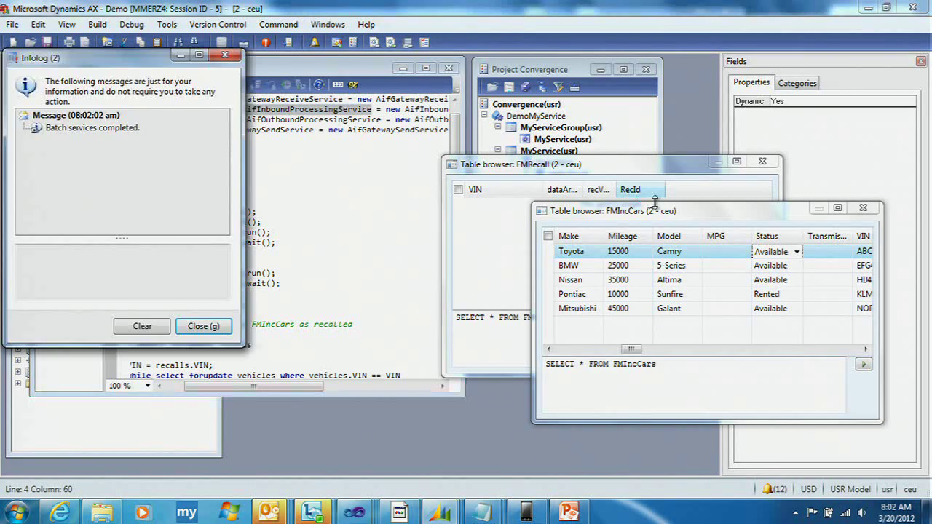
click(678, 212)
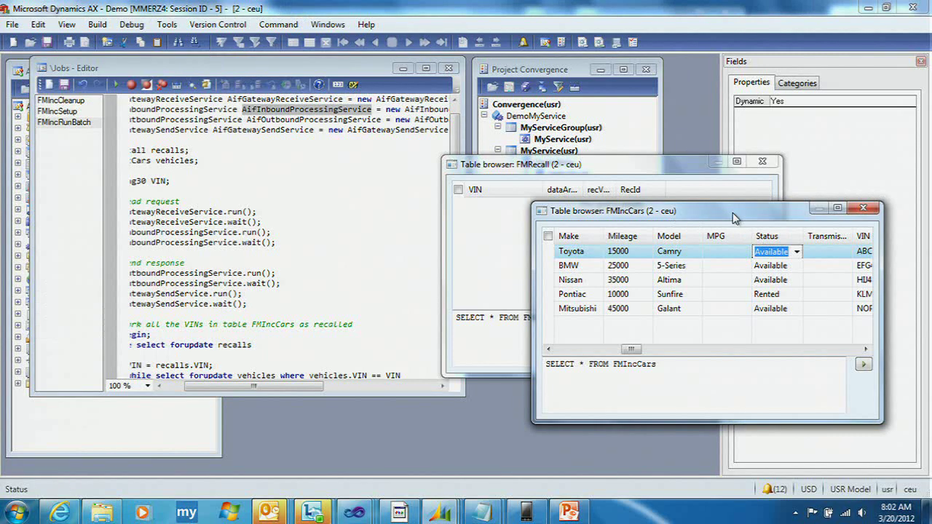
click(773, 281)
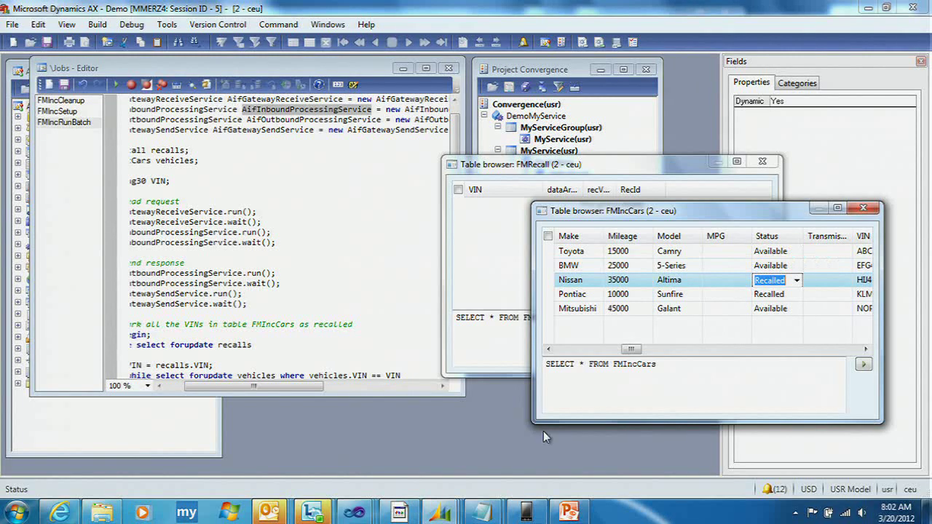
- Try to view the generated response file from the DemoTxOut folder in Internet Explorer, and close all browser tabs
click(100, 517)
click(264, 103)
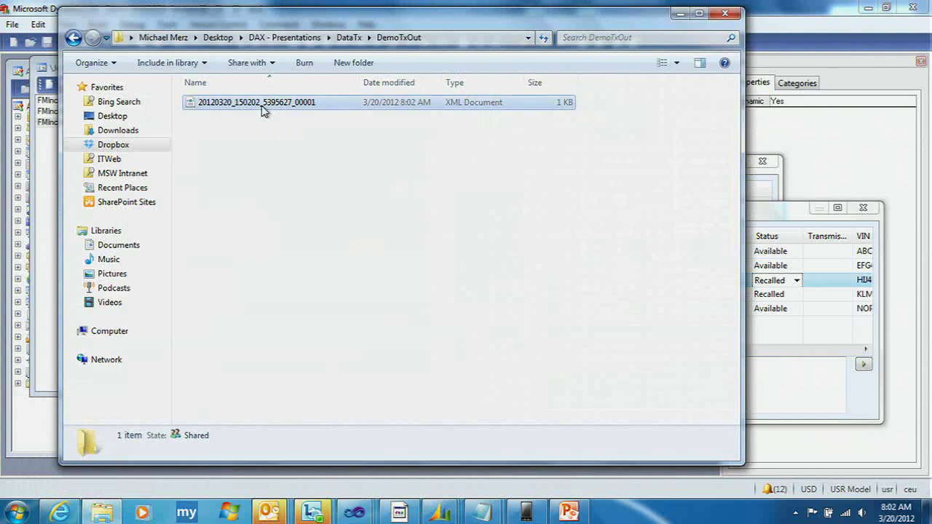
double_click(264, 105)
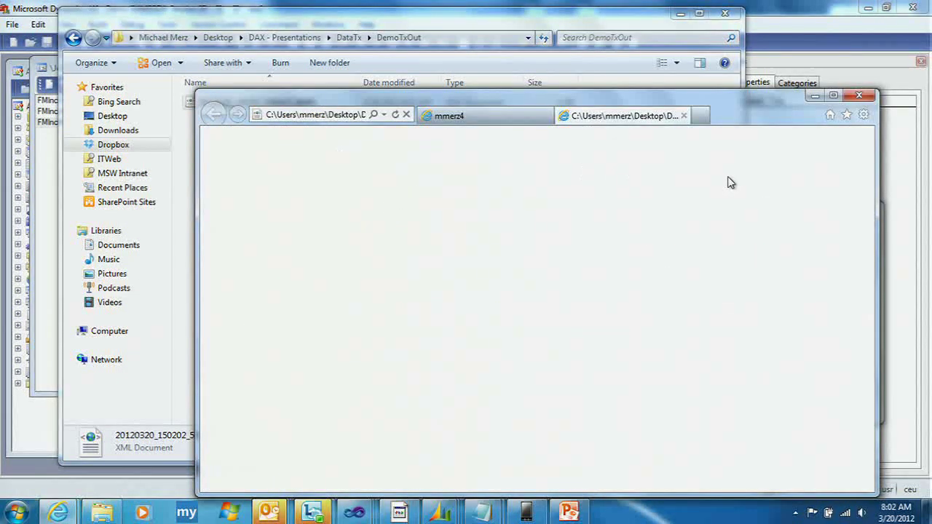
click(859, 96)
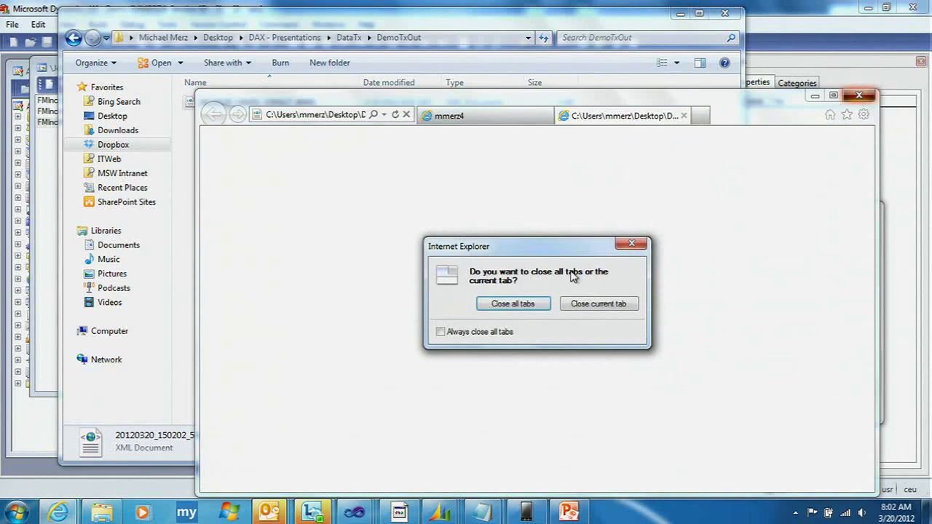
click(591, 285)
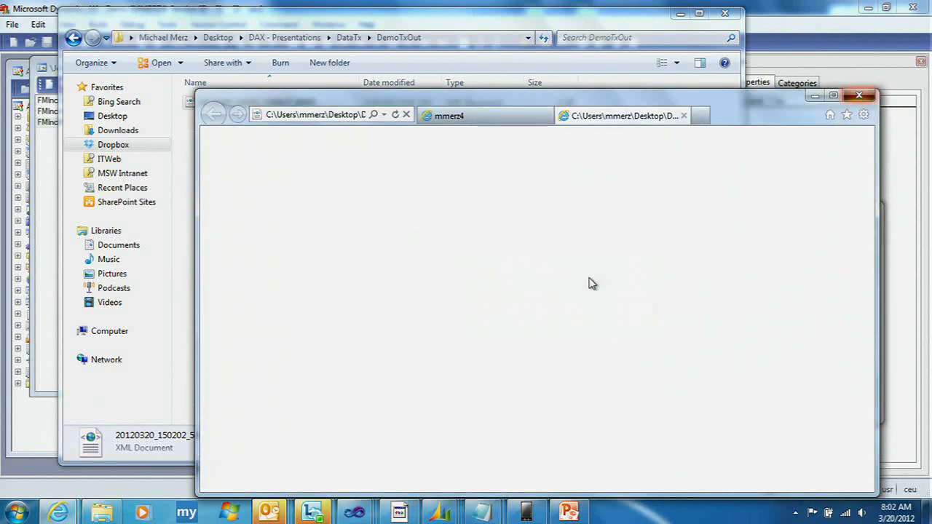
click(861, 97)
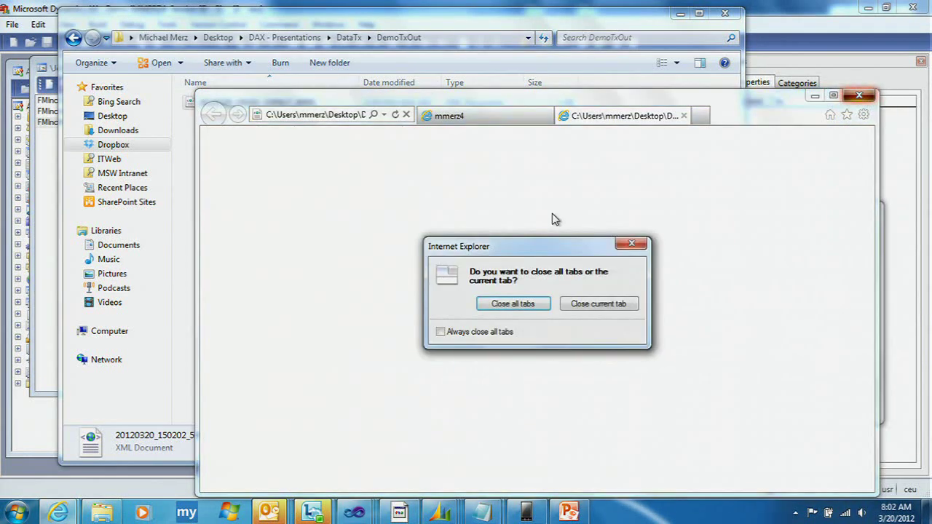
click(512, 303)
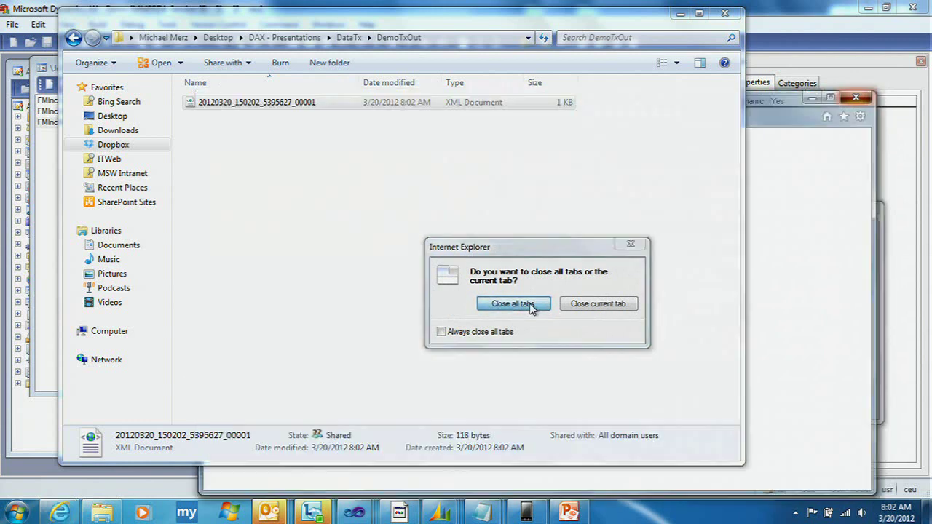
- Load the response file from DemoTxOut into a Notepad window to read its recalled-cars text
drag(262, 104, 483, 517)
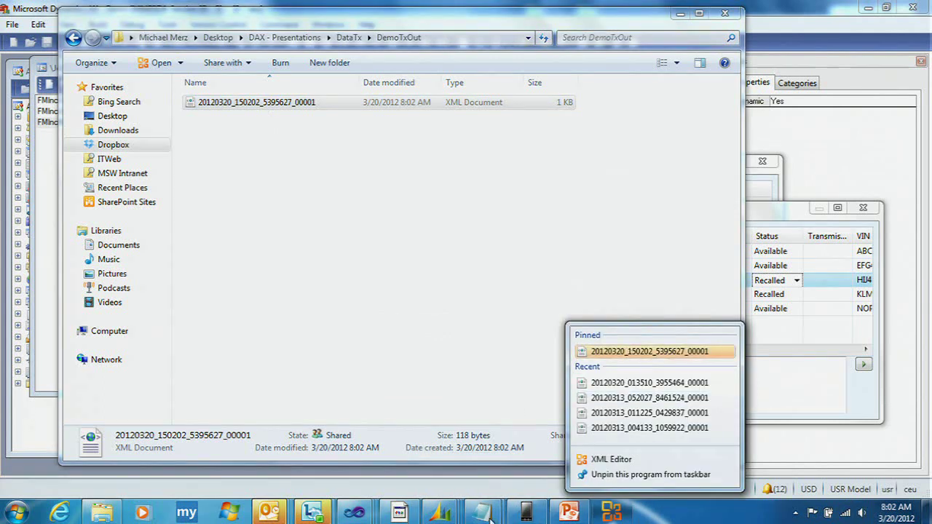
mouse_move(482, 515)
click(526, 435)
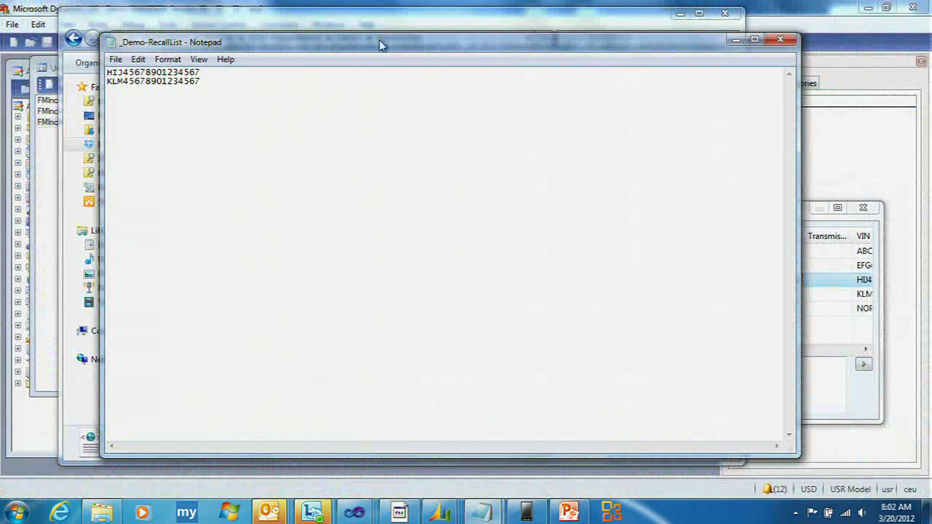
drag(378, 45, 525, 107)
drag(215, 102, 441, 226)
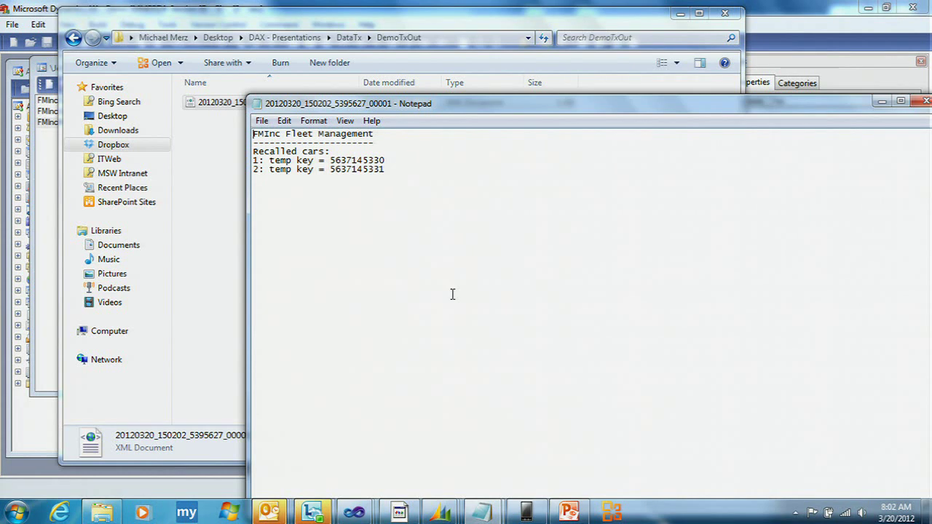
- Switch to the CSVtoXML Transform solution in Visual Studio and inspect the CSVtoXML class declaration and the Microsoft.Dynamics.IntegrationFramework.Transform reference
mouse_move(442, 514)
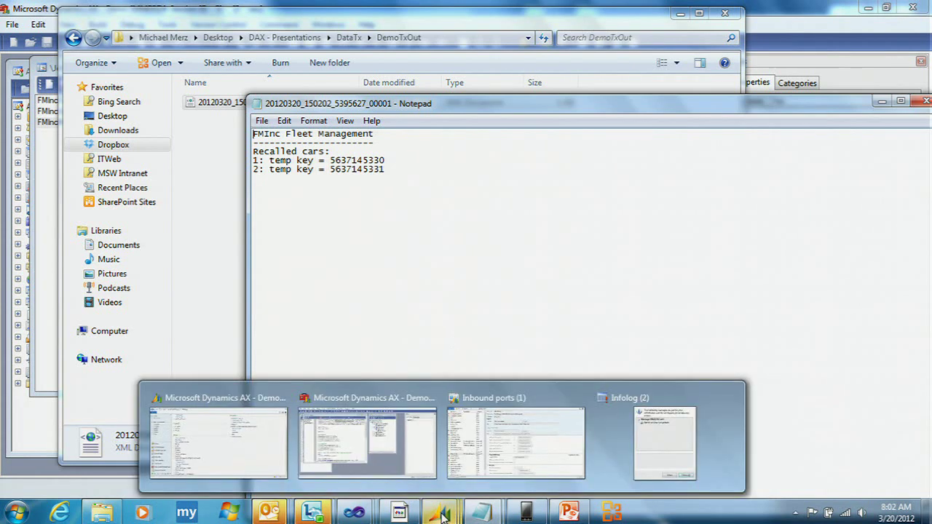
mouse_move(365, 515)
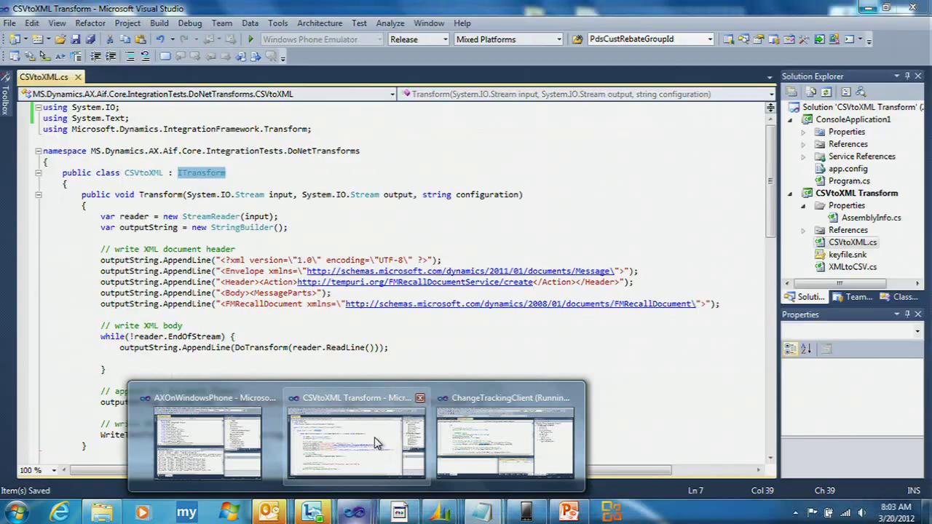
click(386, 397)
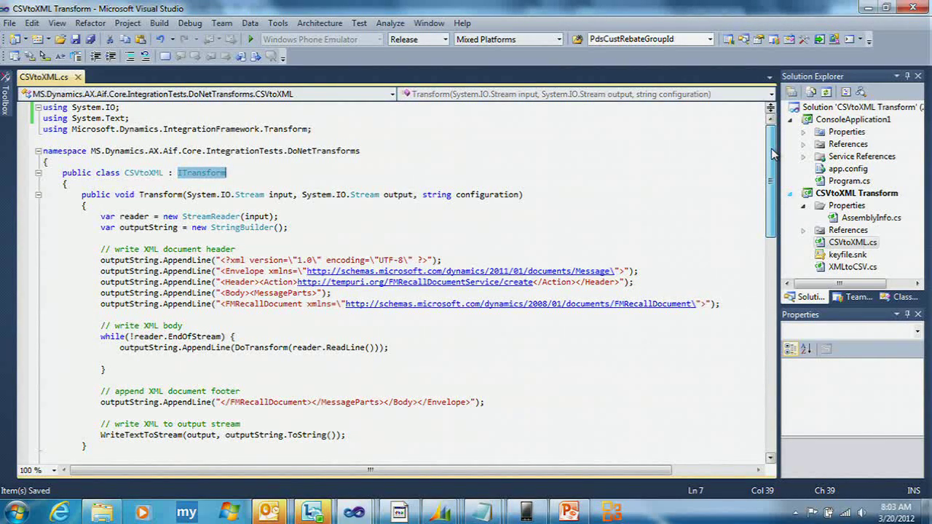
drag(772, 154, 773, 154)
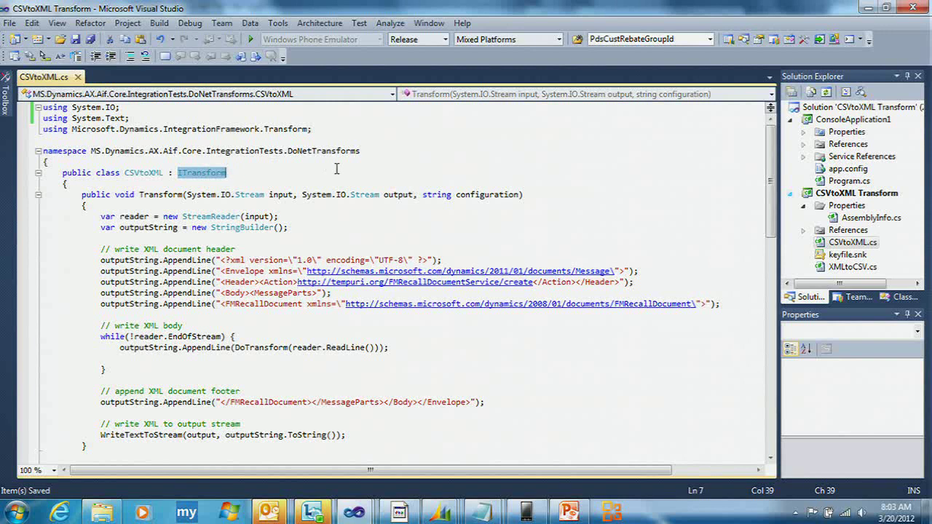
click(304, 130)
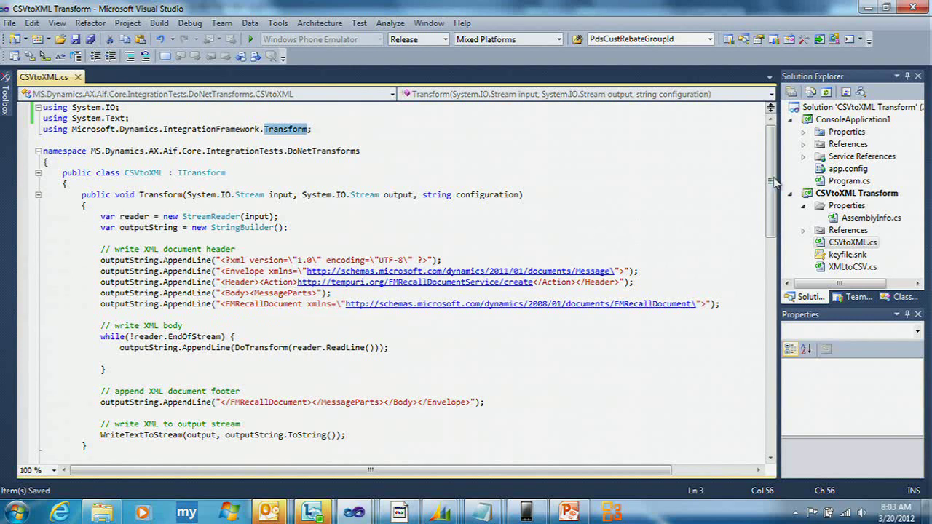
- Examine how the Transform method writes the XML header with FMRecallDocument, the body loop and the document footer
drag(773, 171, 771, 206)
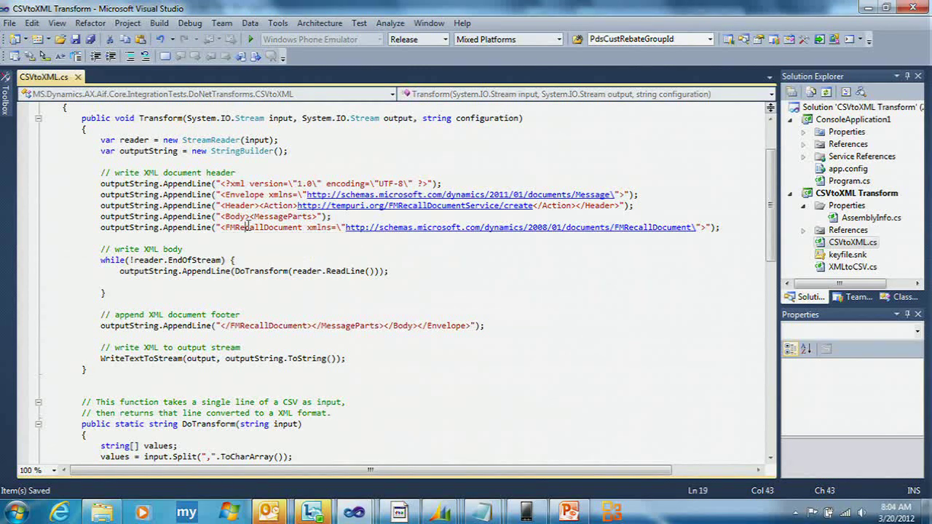
double_click(250, 228)
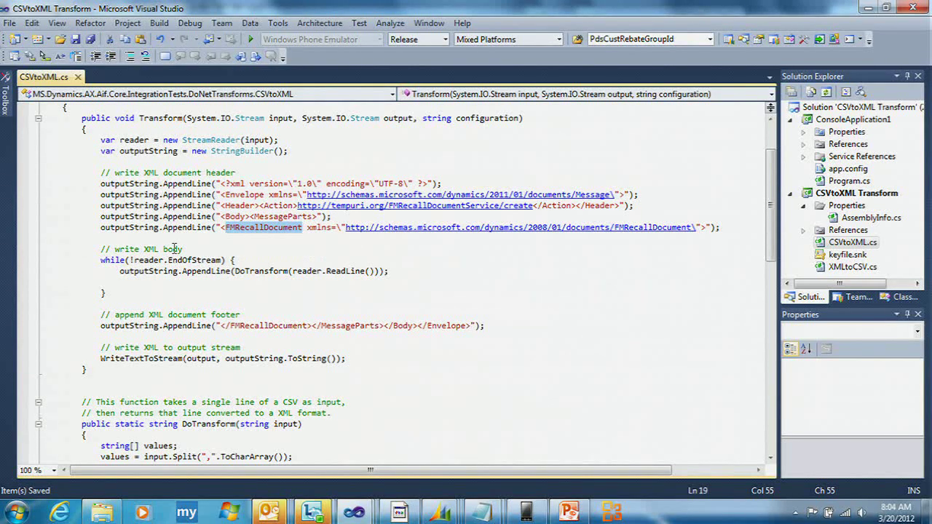
click(140, 249)
drag(141, 249, 183, 285)
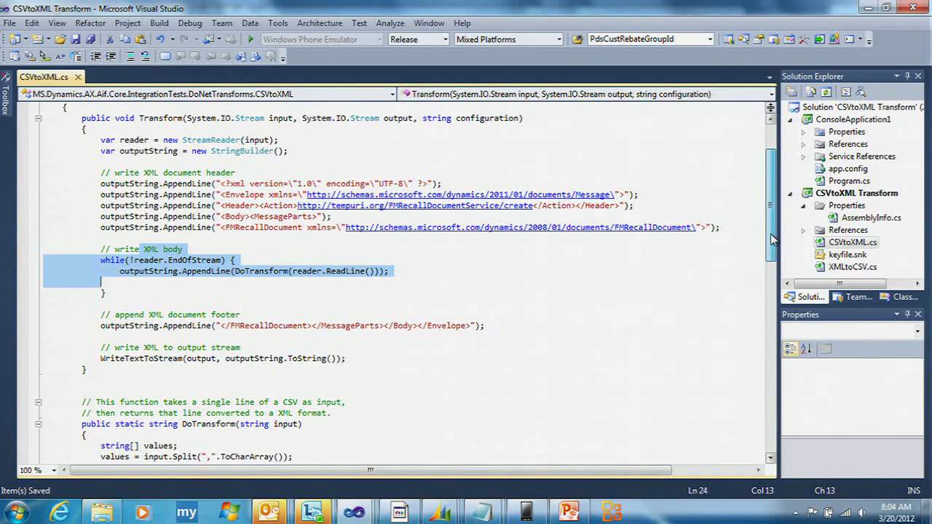
double_click(336, 328)
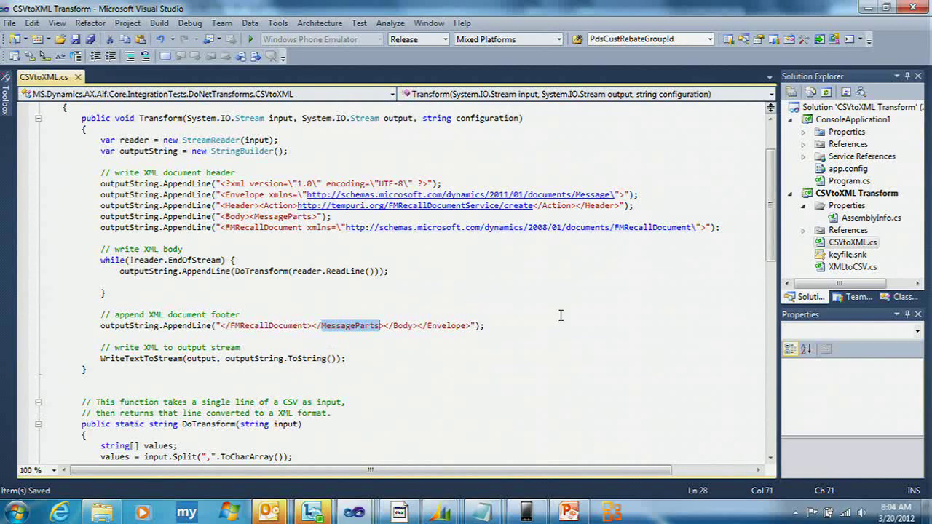
- Examine the DoTransform and WriteTextToStream functions in CSVtoXML.cs, and minimize Visual Studio
scroll(775, 262, down, 6)
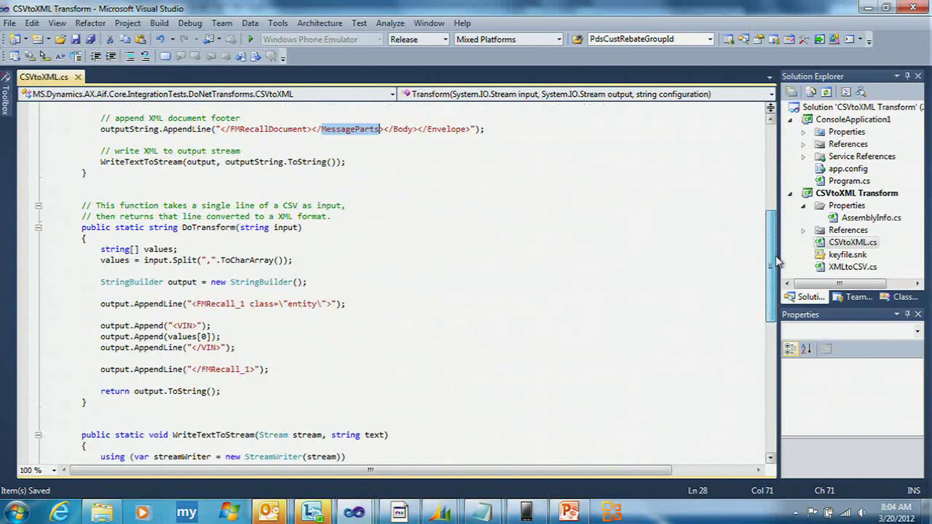
scroll(776, 263, down, 2)
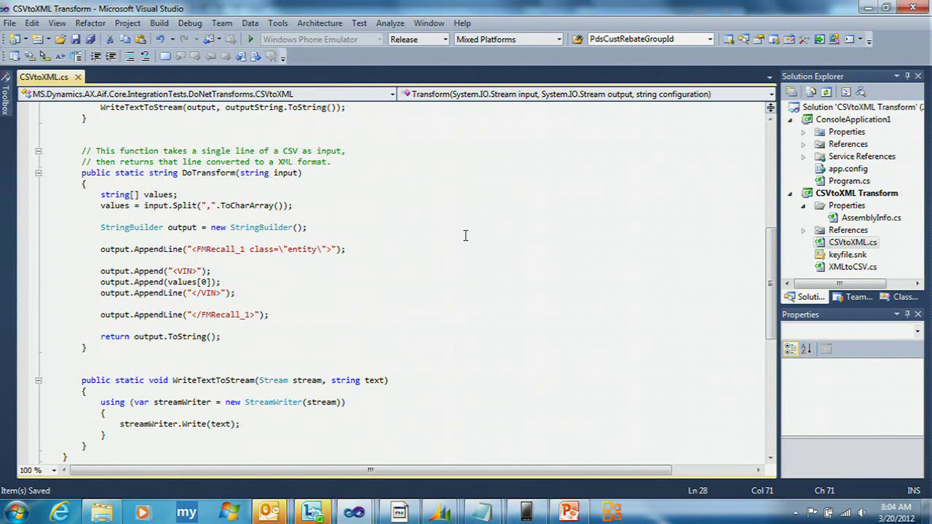
click(869, 10)
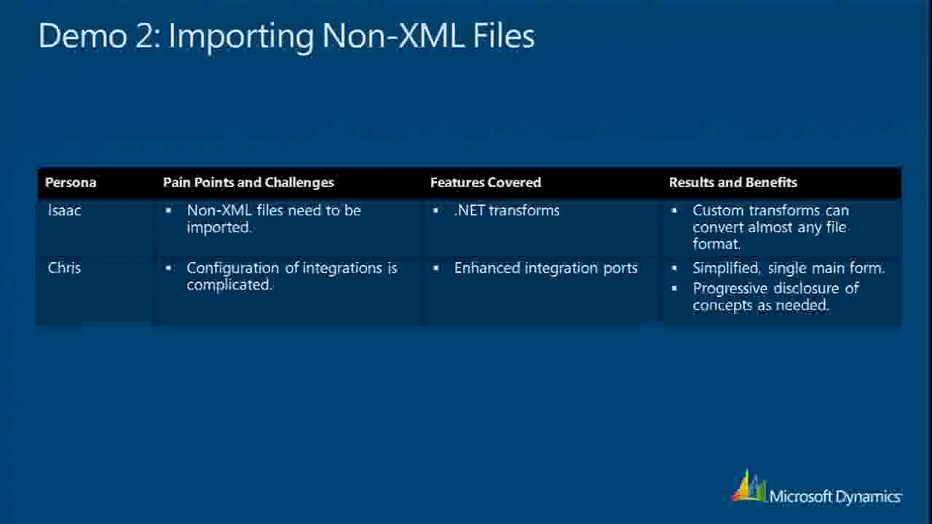
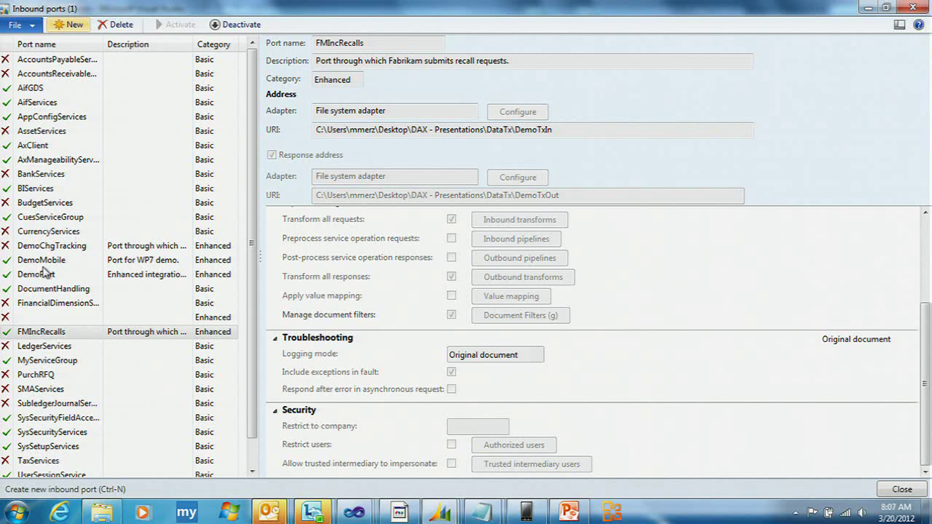
- Review the DemoChgTracking inbound port's processing options and the query range of its All document filter for FMIncCarListing, accepting the range
click(53, 250)
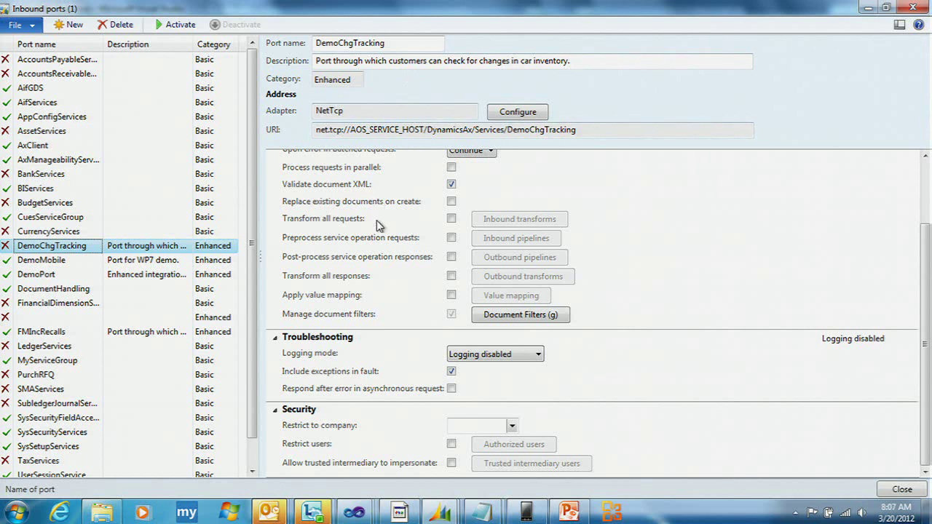
drag(923, 251, 923, 187)
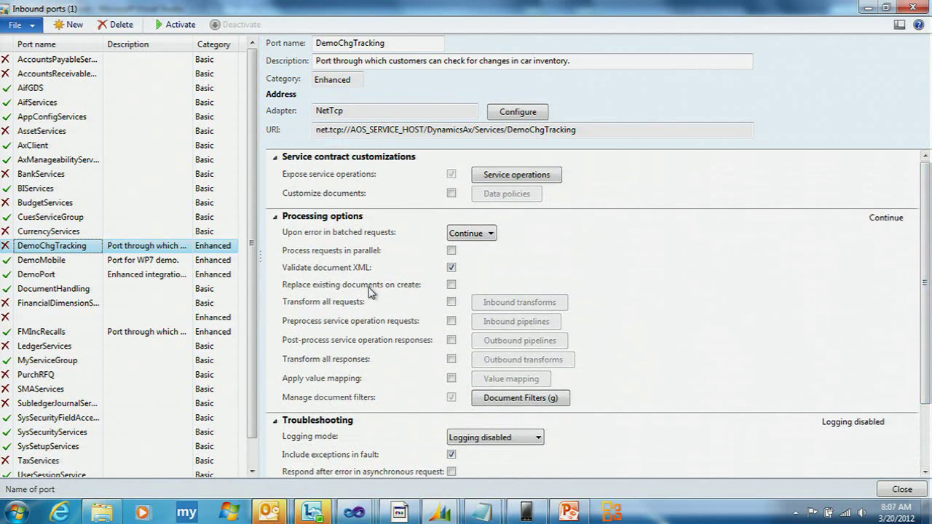
click(520, 399)
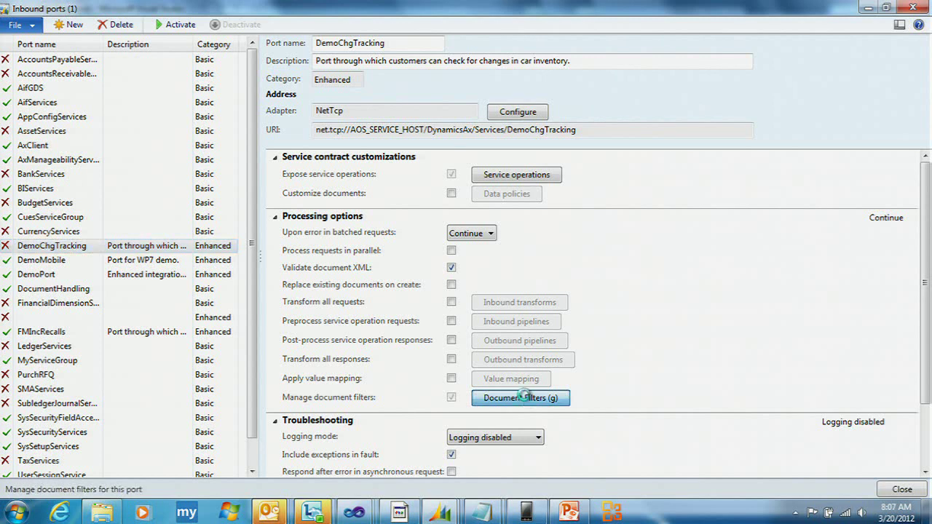
click(422, 177)
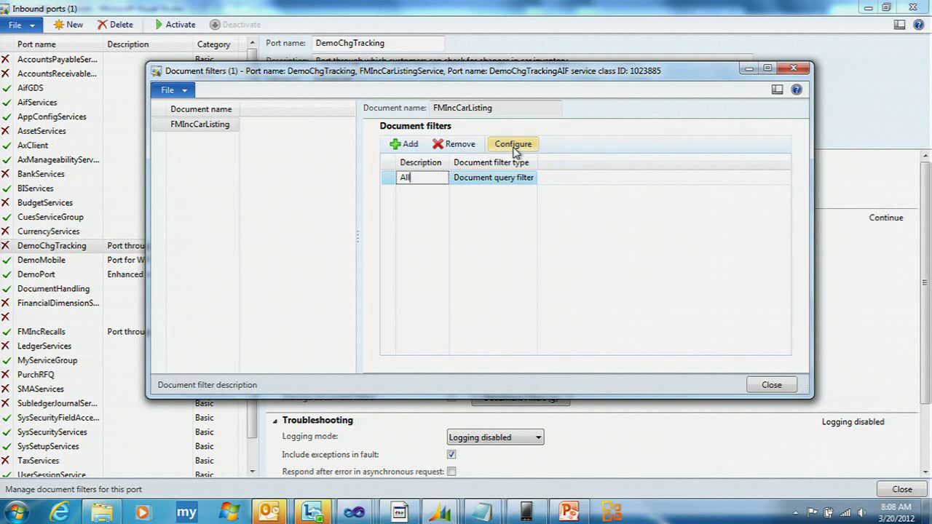
click(514, 145)
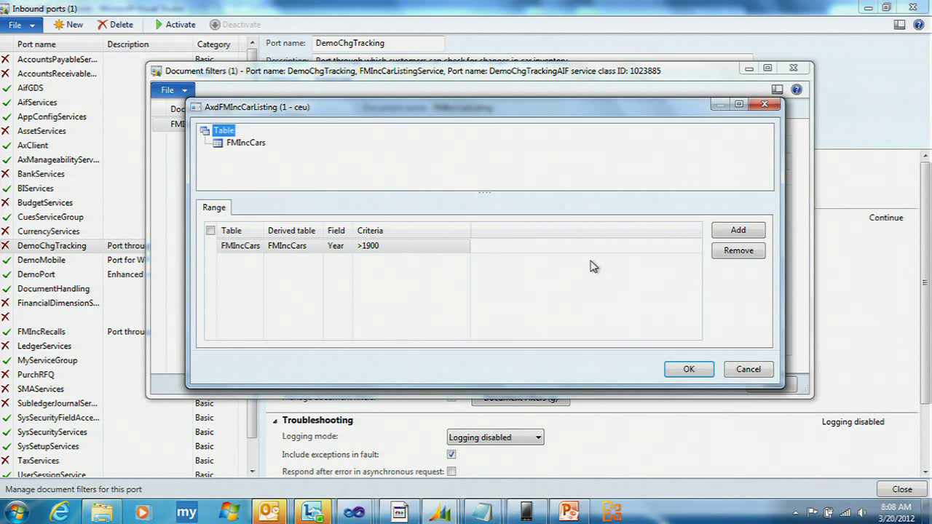
click(689, 371)
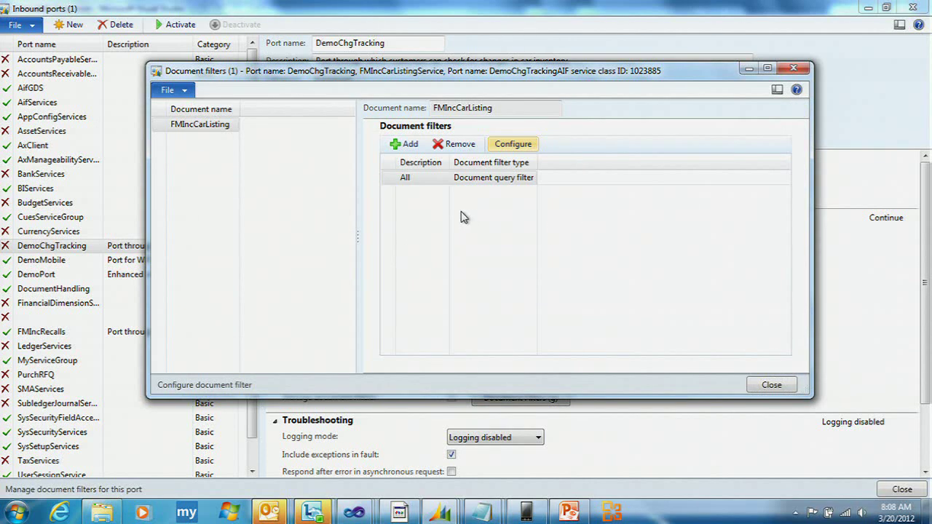
- Close the document filters and activate the DemoChgTracking inbound port, dismissing the resulting Infolog
click(794, 68)
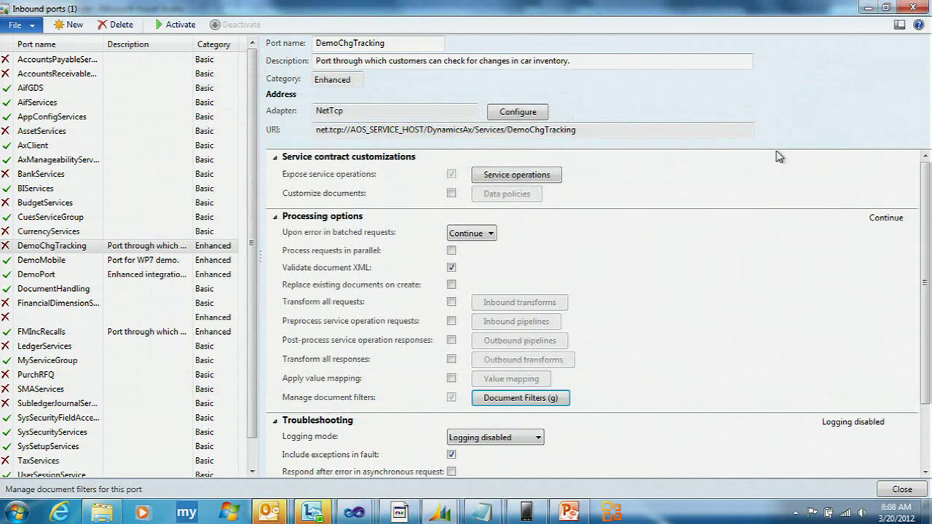
click(73, 249)
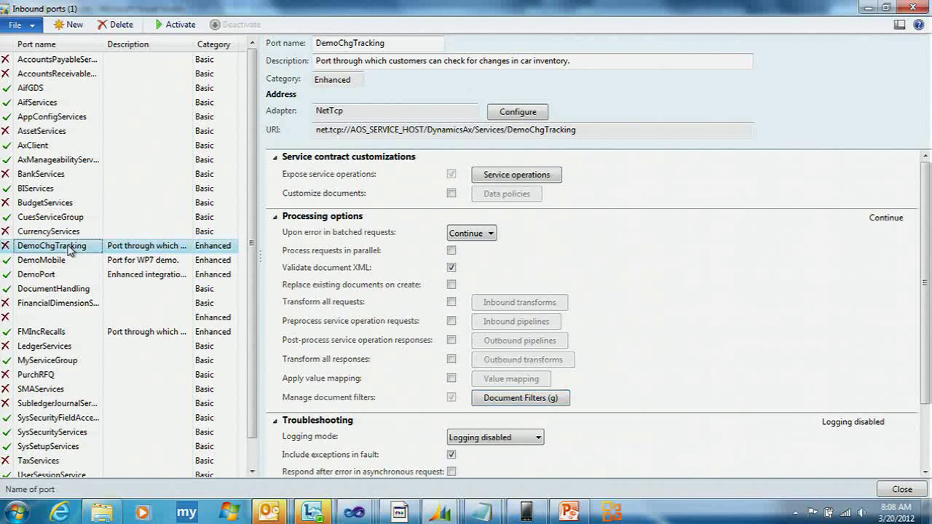
click(176, 25)
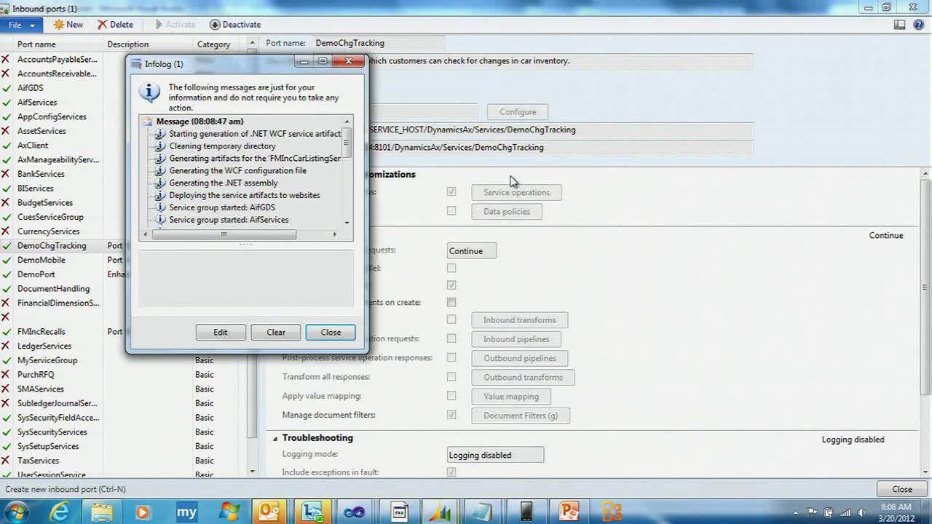
click(330, 333)
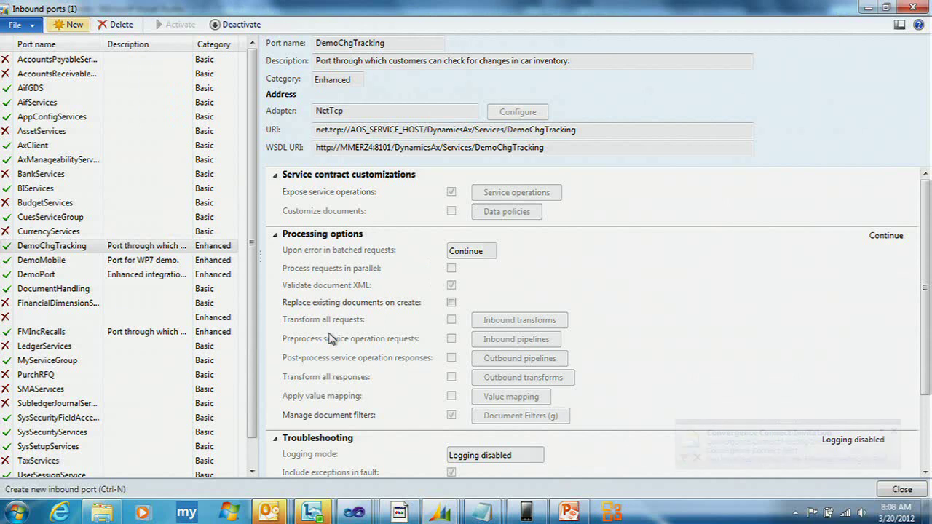
- Switch to the Dynamics AX development workspace and set the Mitsubishi Galant's status to Damaged in the FMIncCars table browser, saving the row
mouse_move(447, 514)
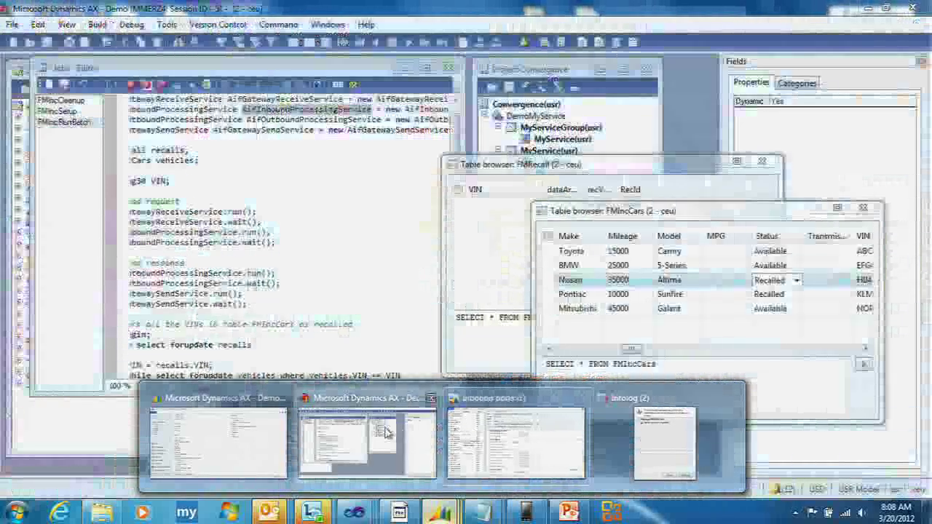
click(386, 433)
drag(696, 214, 379, 111)
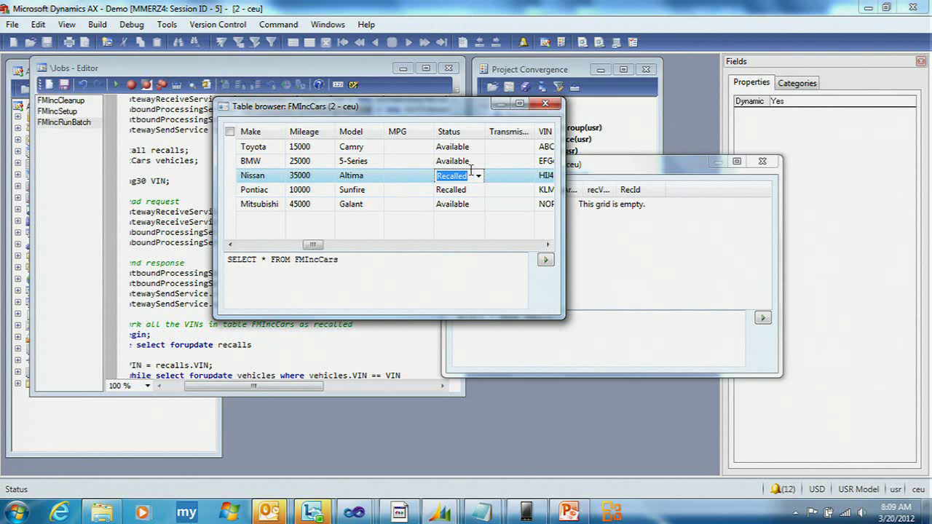
click(457, 205)
click(478, 205)
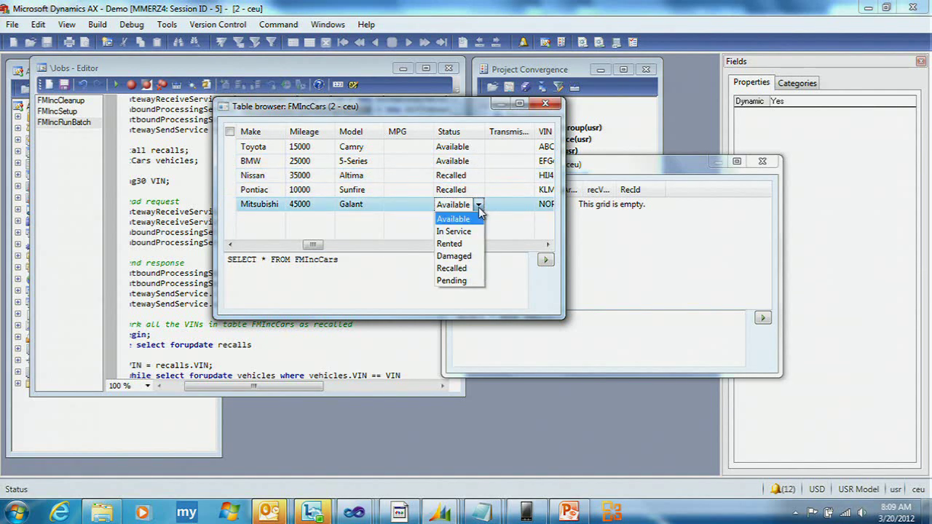
click(463, 257)
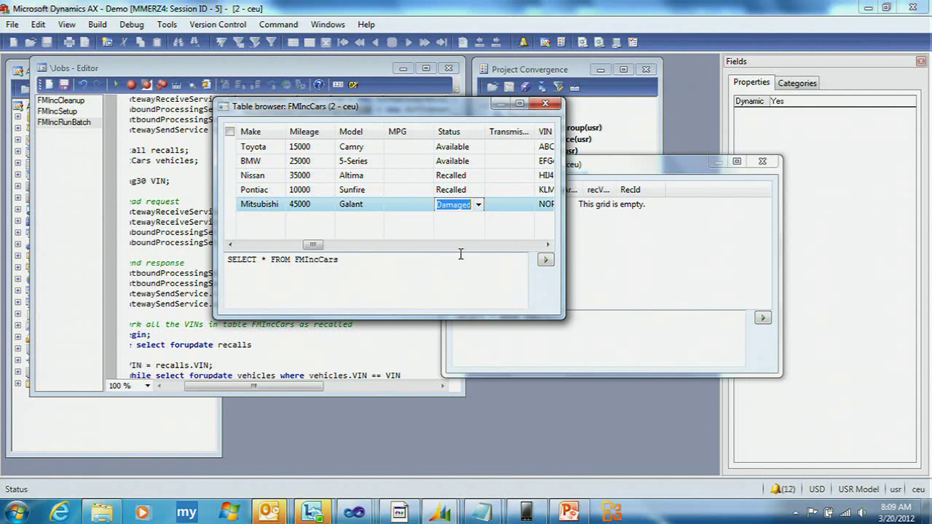
click(472, 190)
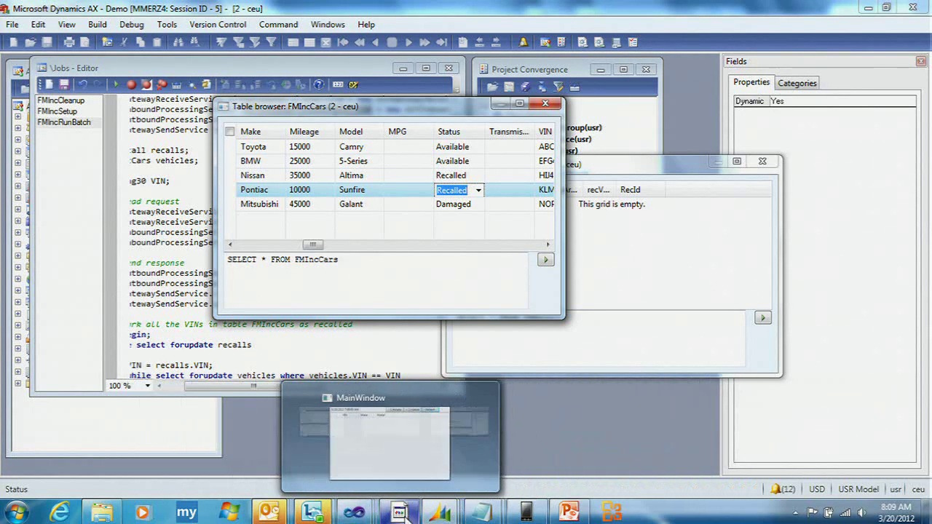
- Switch to the change tracking client's MainWindow, set the synchronization time to 3/20/2012 8:09:00 AM and refresh the changed cars
click(480, 514)
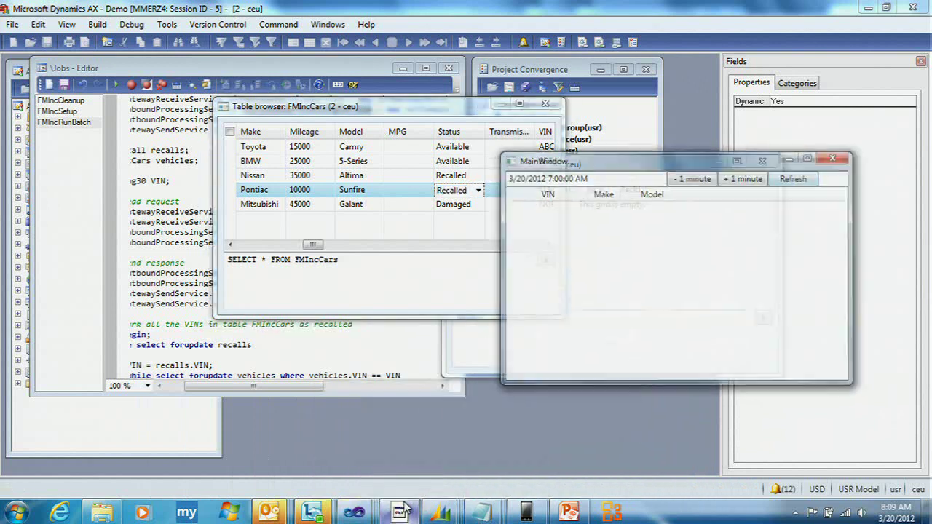
drag(633, 155, 512, 202)
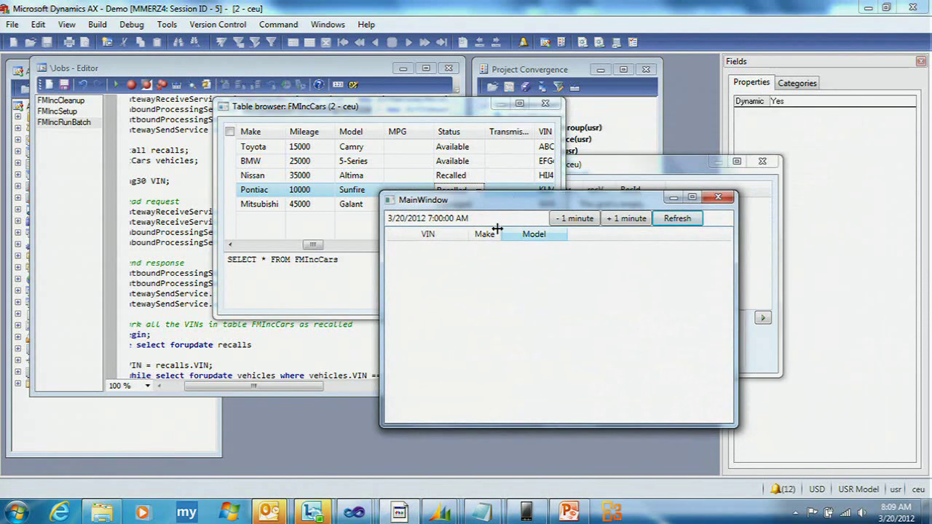
click(429, 218)
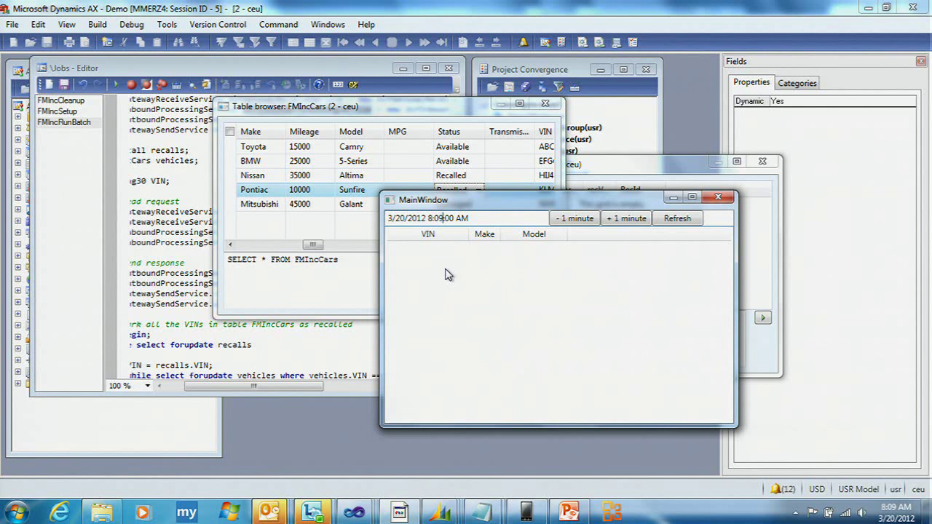
click(678, 222)
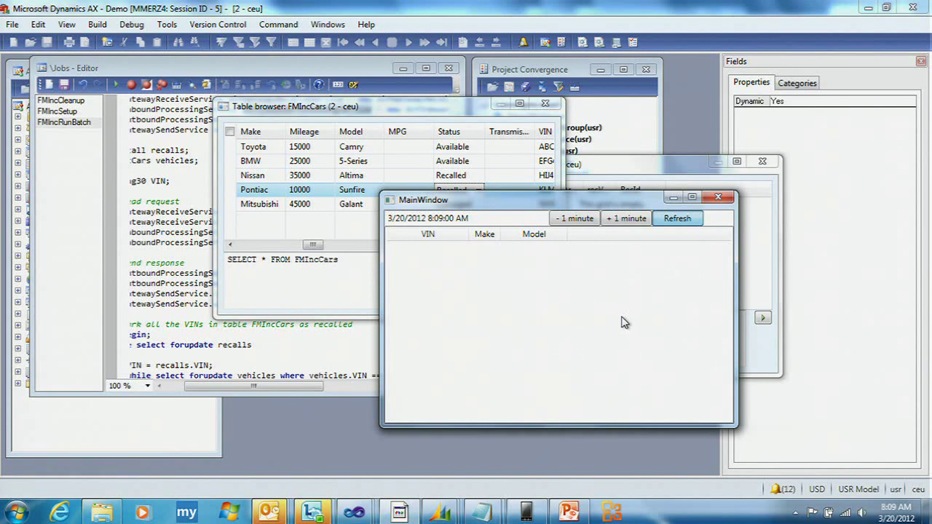
click(690, 220)
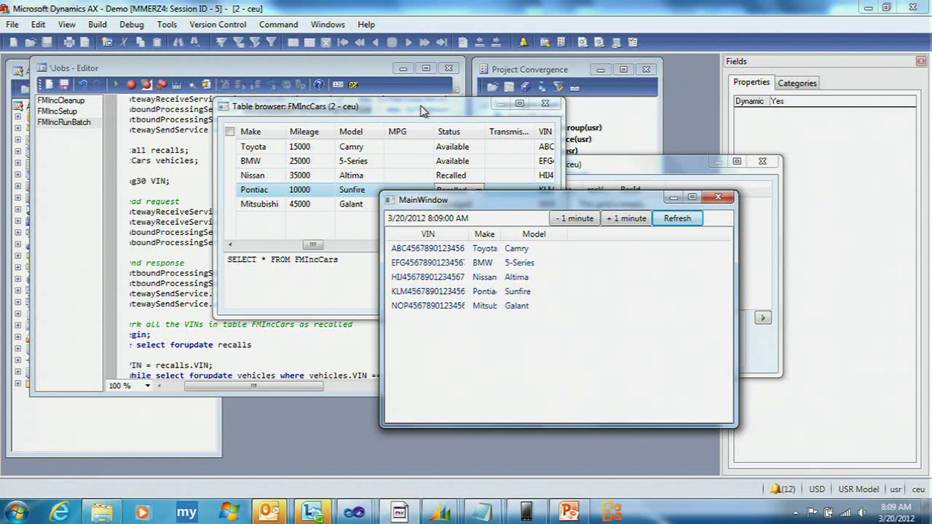
- Return to the development workspace, run the FMIncCleanup job to clear the demo data, and dismiss the Infolog
drag(513, 203, 658, 255)
click(326, 111)
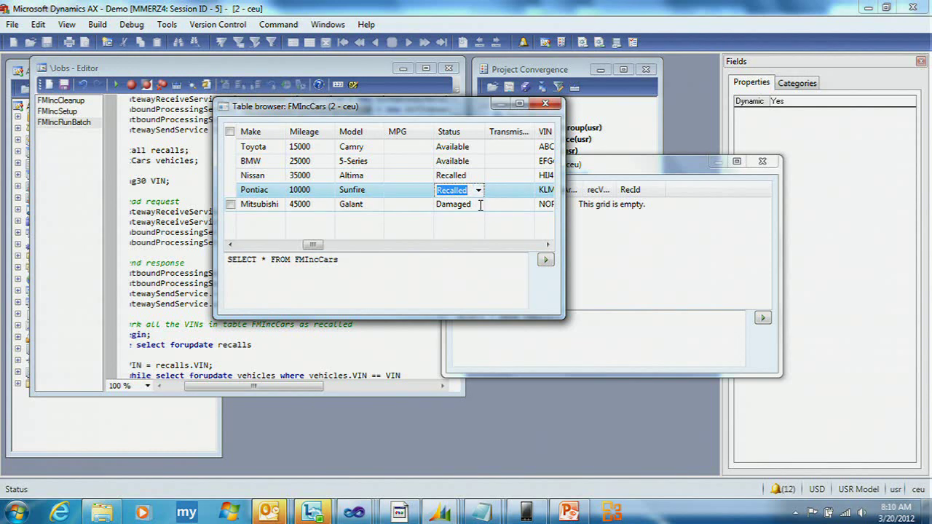
click(477, 147)
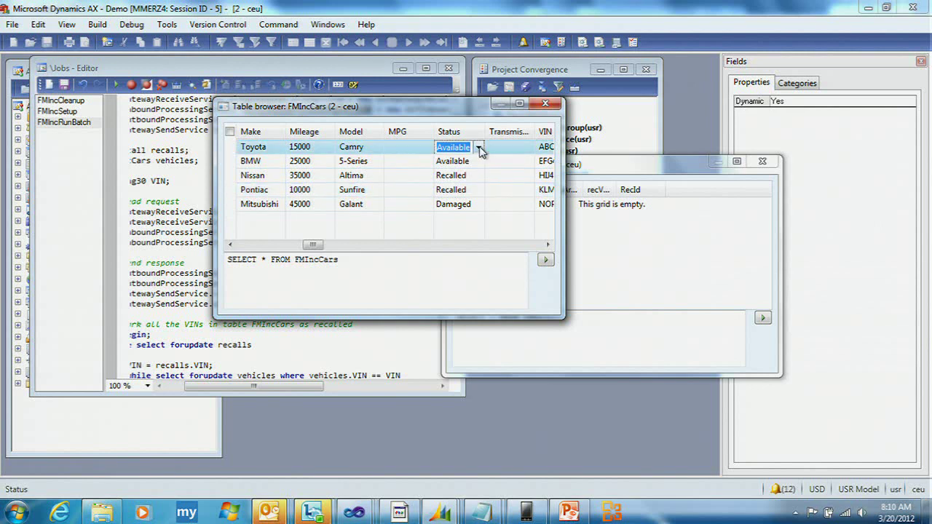
click(551, 70)
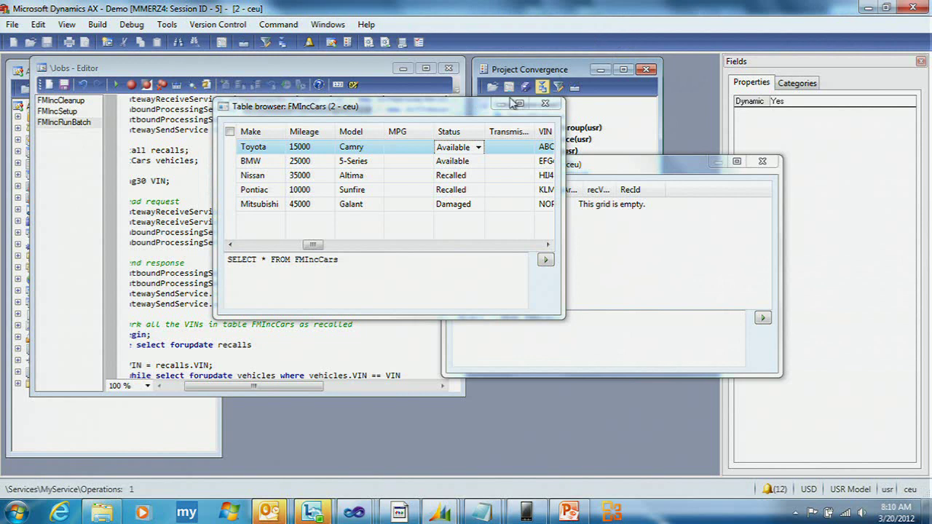
click(158, 70)
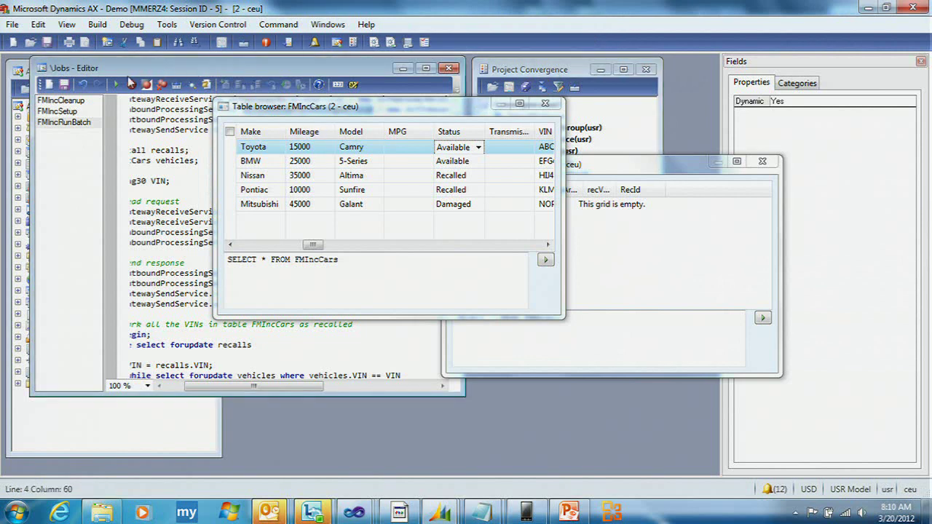
click(77, 101)
click(116, 85)
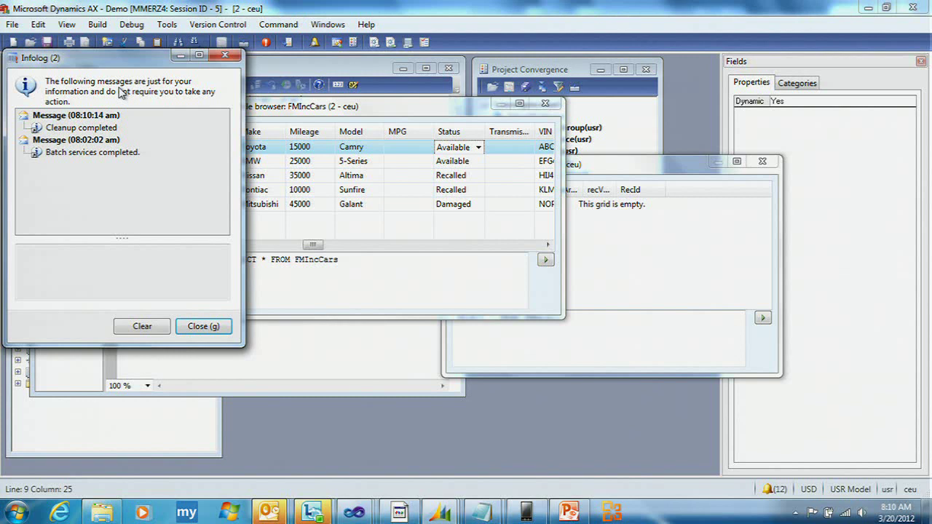
click(211, 327)
- Run the FMIncSetup job to recreate the demo cars, dismiss the Infolog and refresh the FMIncCars table browser beside the code
click(57, 110)
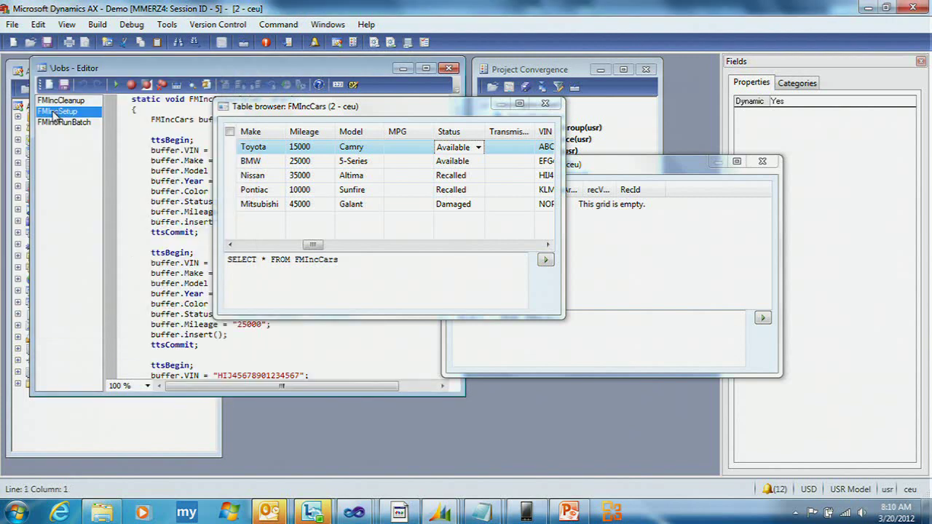
click(116, 85)
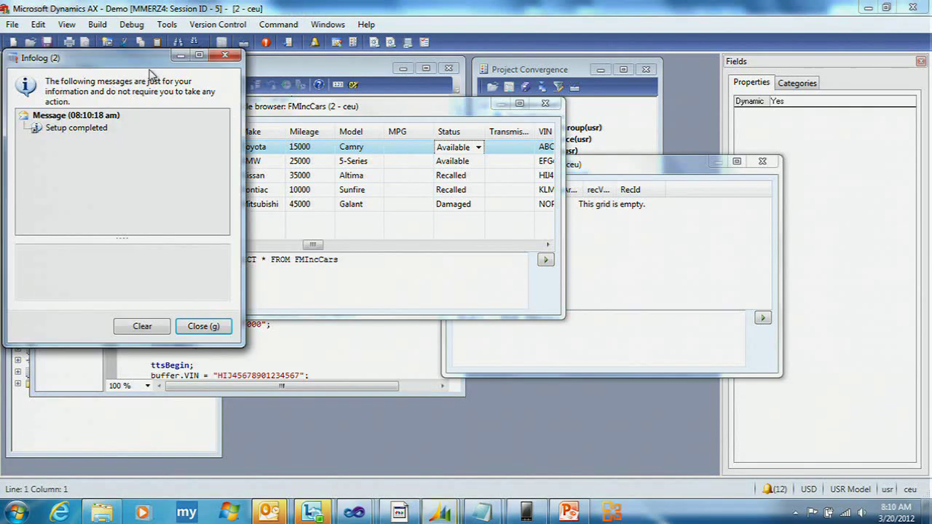
click(206, 327)
drag(424, 112, 697, 120)
click(310, 193)
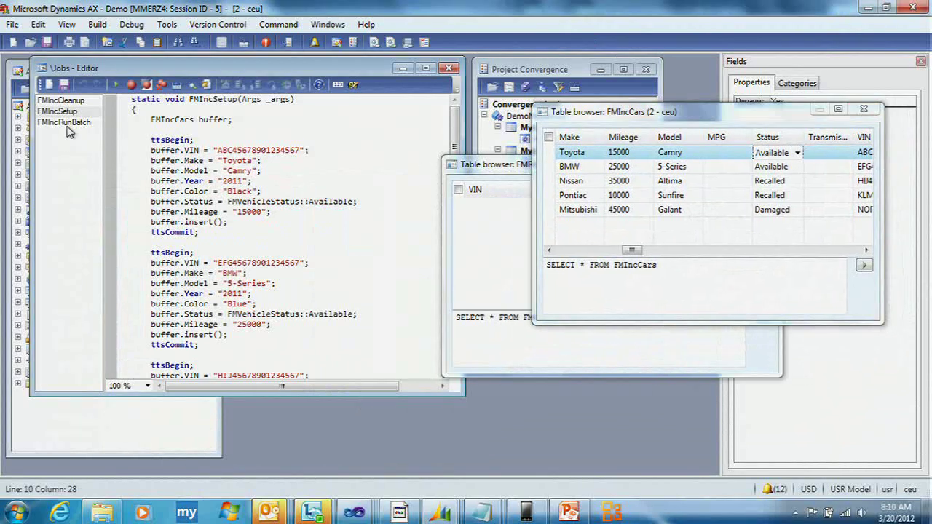
click(689, 117)
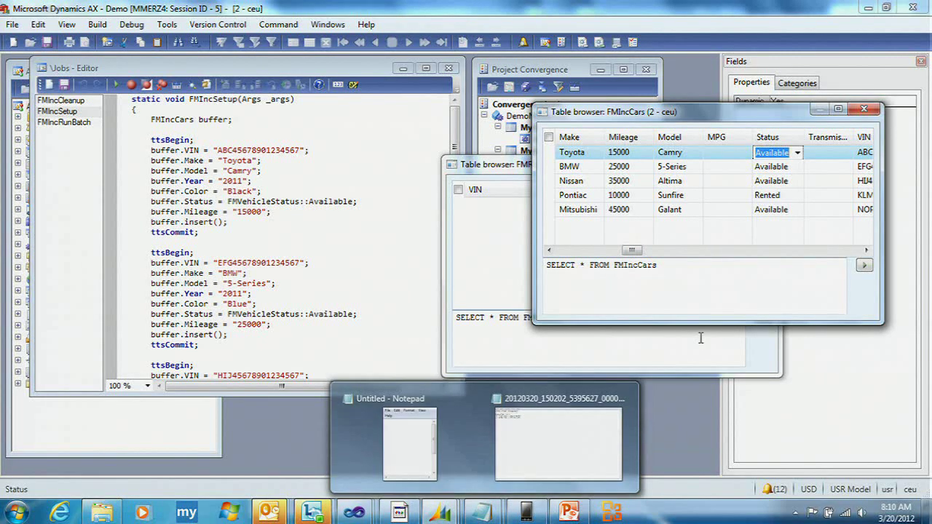
- Check the exact system time, and set the recreated Mitsubishi Galant record's status to Damaged in FMIncCars, saving the row
click(895, 514)
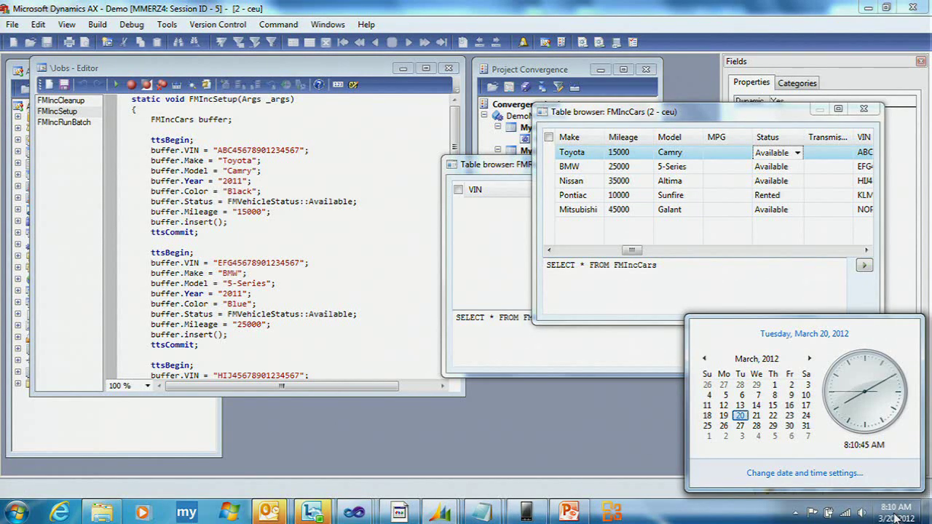
click(798, 210)
click(799, 210)
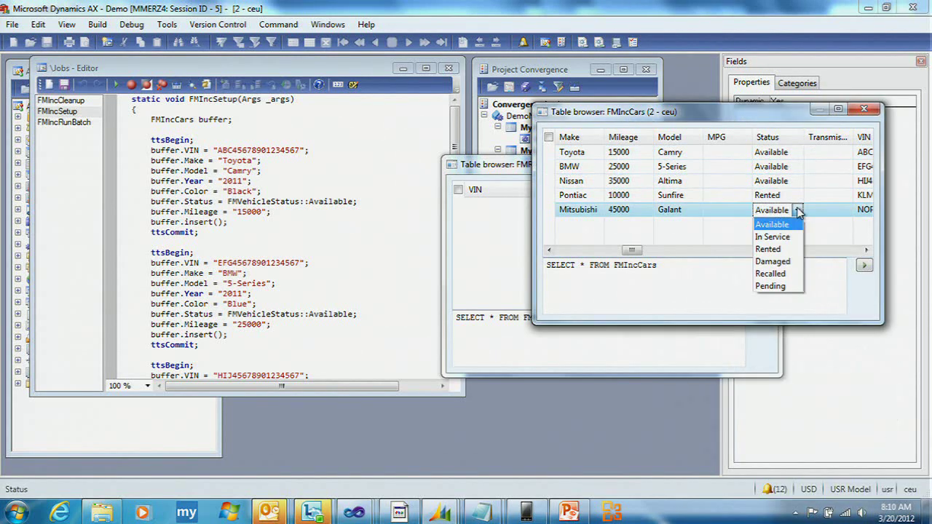
click(777, 263)
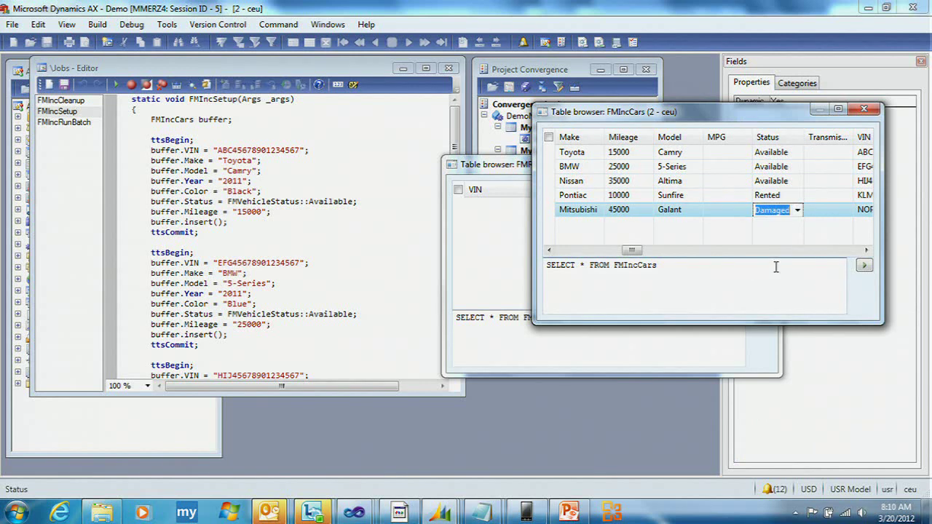
click(772, 167)
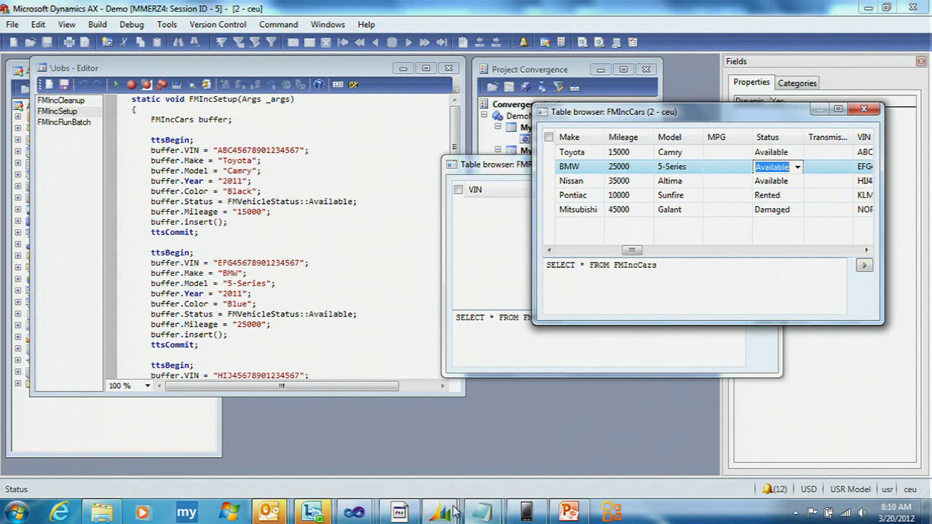
- In the change tracking client, set the synchronization time to 3/20/2012 8:10:45 AM and refresh the changed cars repeatedly
click(399, 512)
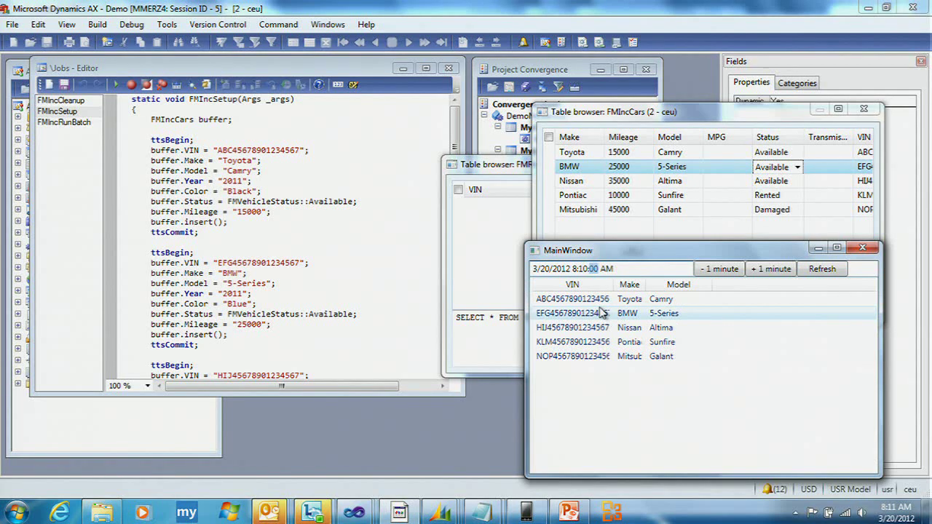
click(817, 275)
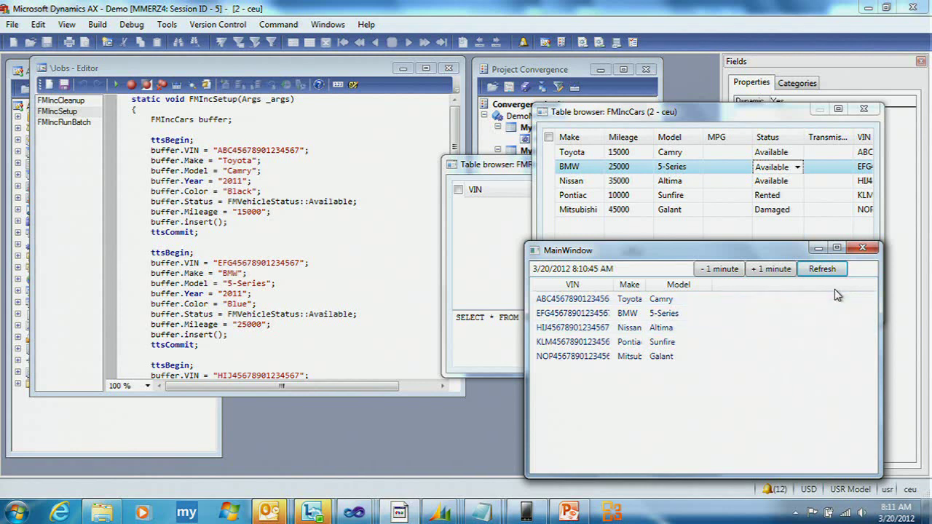
click(823, 271)
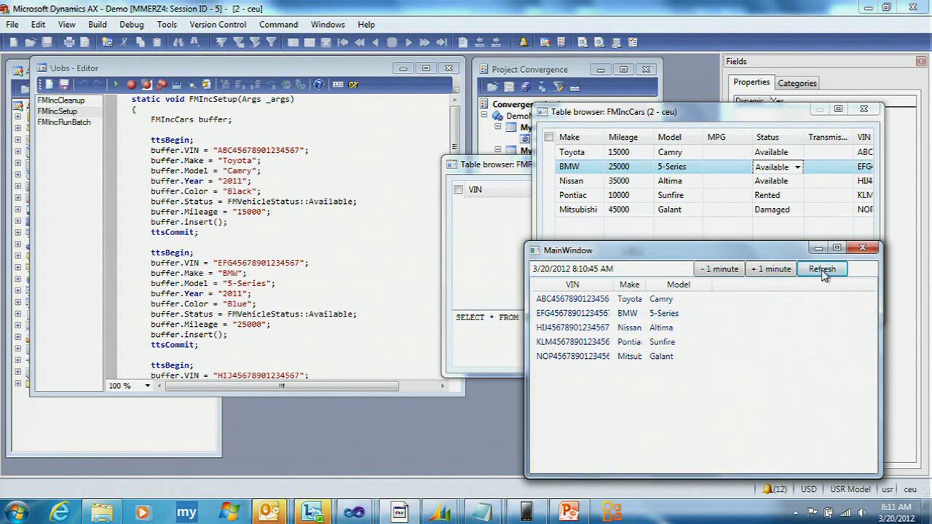
click(823, 271)
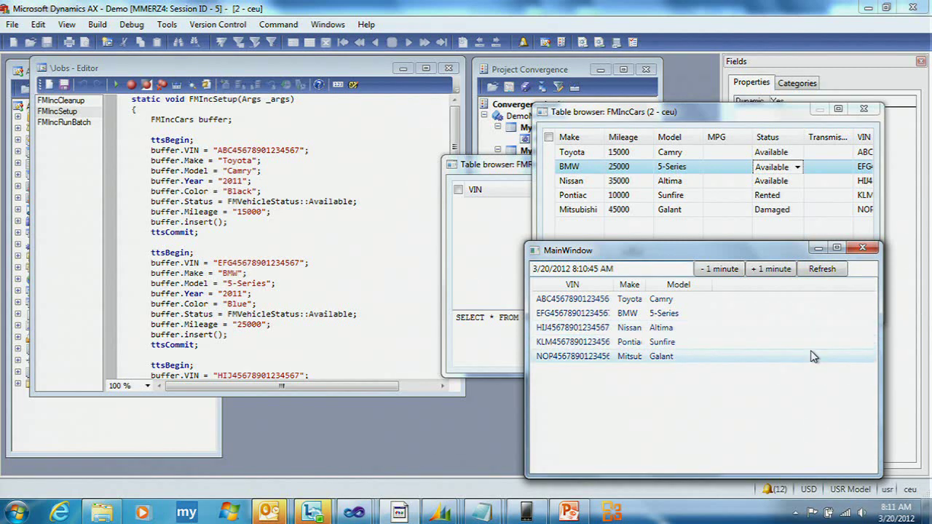
click(822, 270)
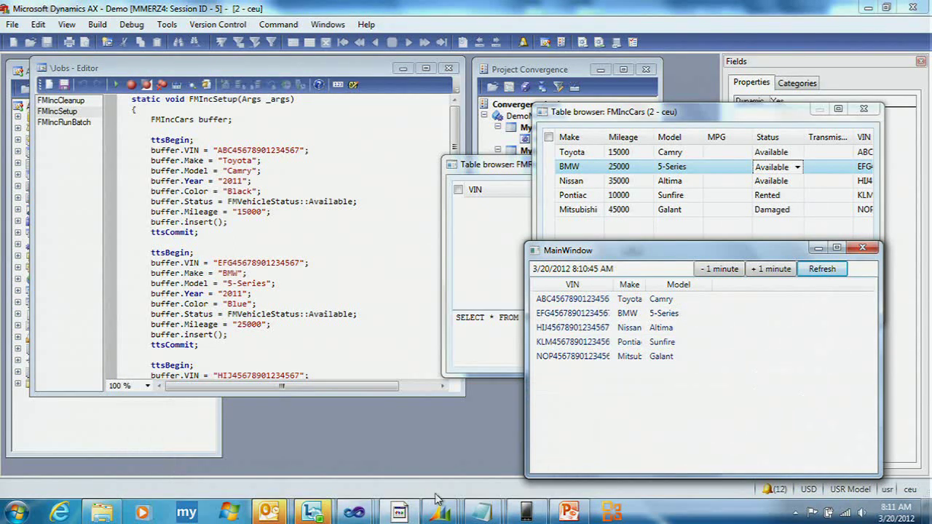
- Switch to the ChangeTrackingClient solution in Visual Studio to view the getChangedKeys call in MainWindow.xaml.cs
mouse_move(352, 512)
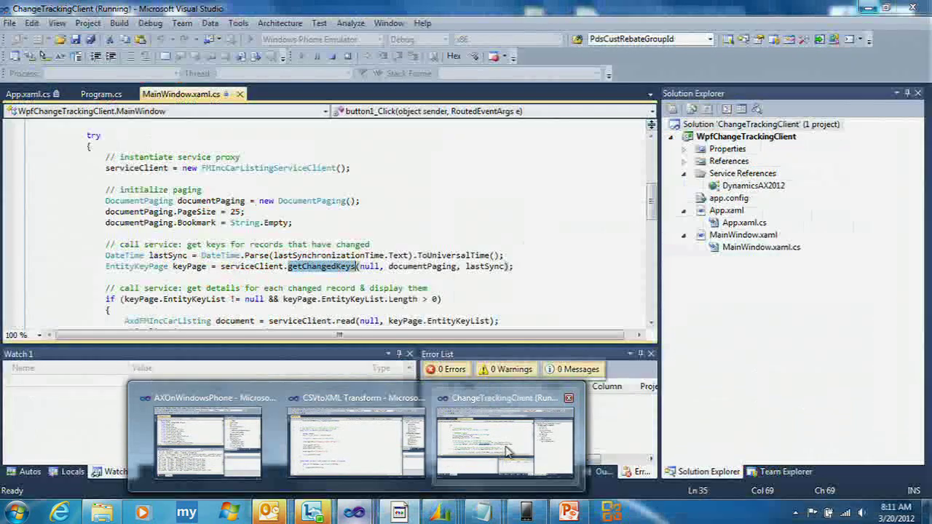
click(508, 451)
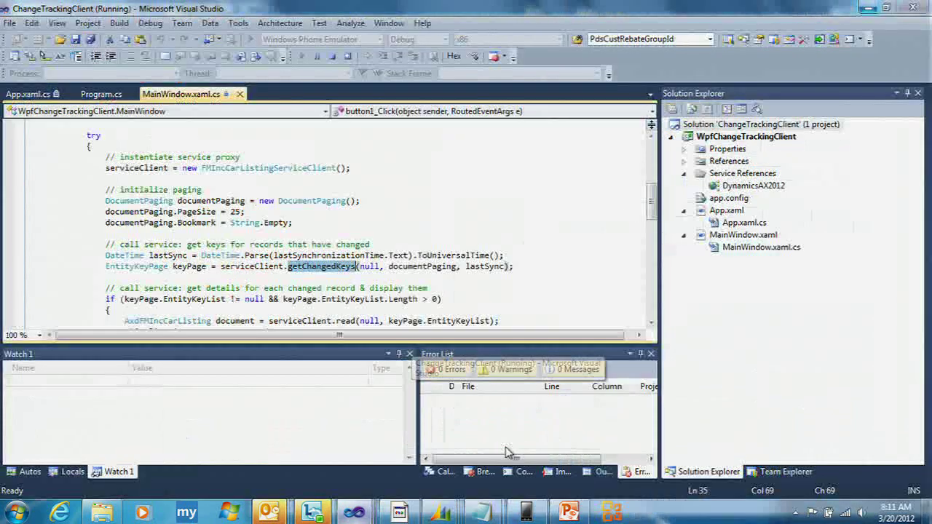